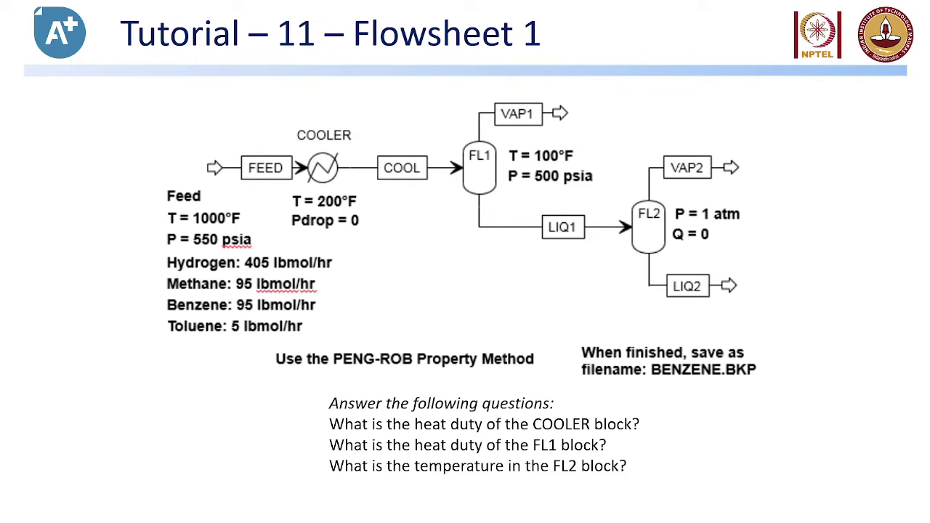
# Switch to the Google Meet call and check the in-call messages
pyautogui.hotkey('alt', 'Tab')
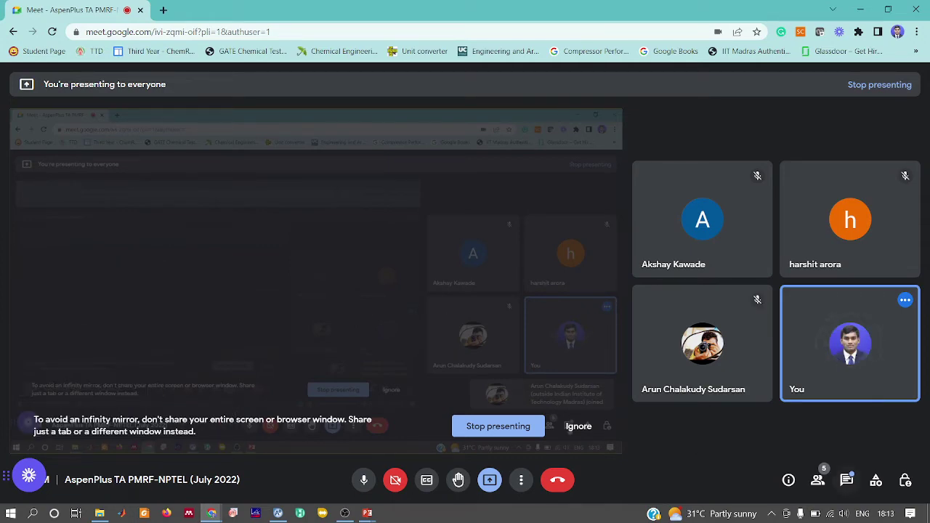
pyautogui.click(846, 480)
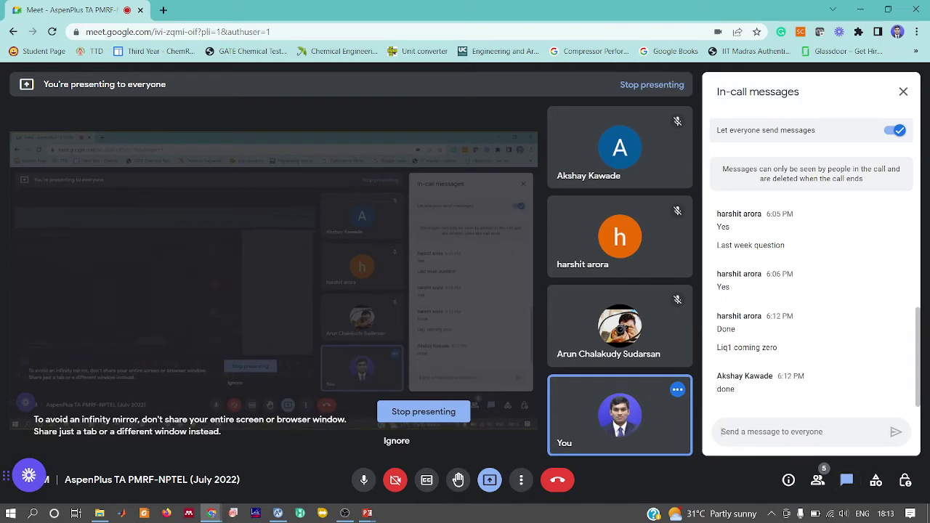
pyautogui.click(903, 92)
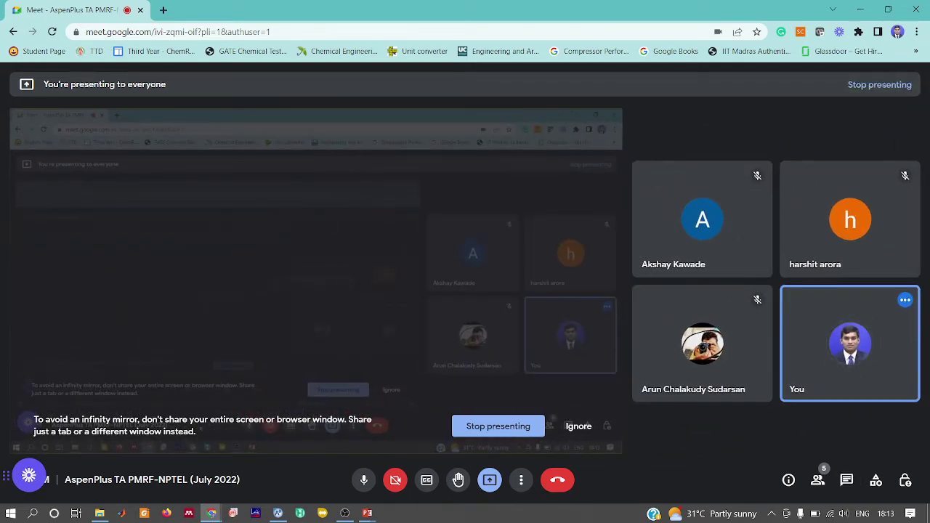
# Review the Tutorial 11 Flowsheet 1 slide and switch to the blank simulation in Aspen Plus
pyautogui.click(278, 513)
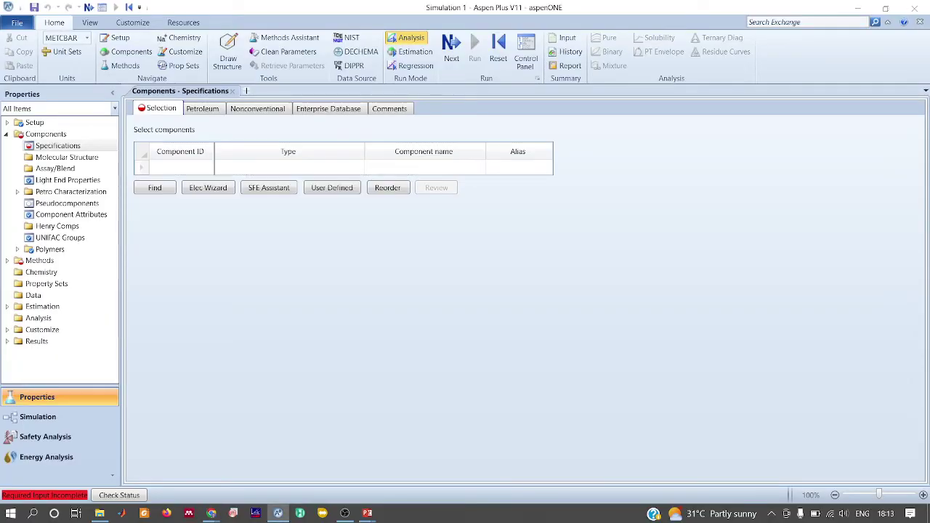
pyautogui.click(277, 513)
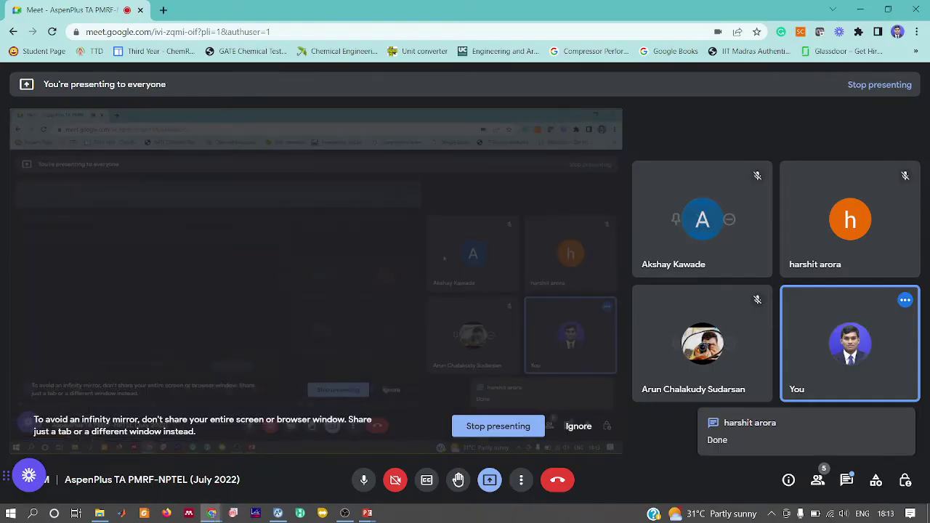
pyautogui.hotkey('alt', 'Tab')
pyautogui.hotkey('alt', 'Tab')
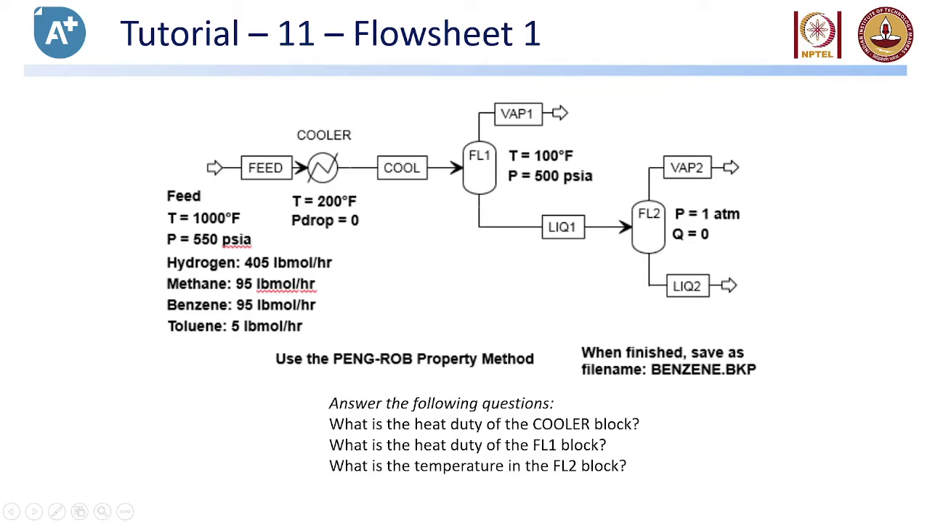
pyautogui.hotkey('alt', 'Tab')
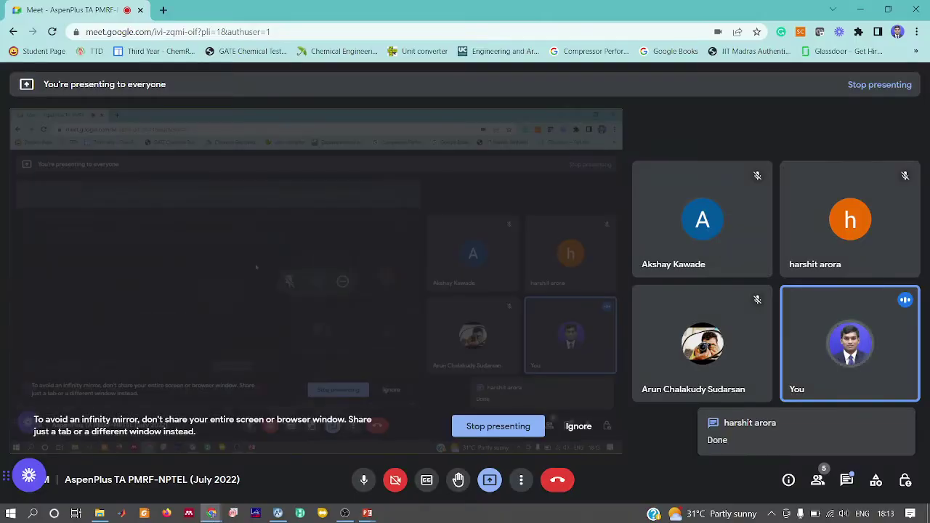
pyautogui.hotkey('alt', 'Tab')
pyautogui.hotkey('alt', 'Tab')
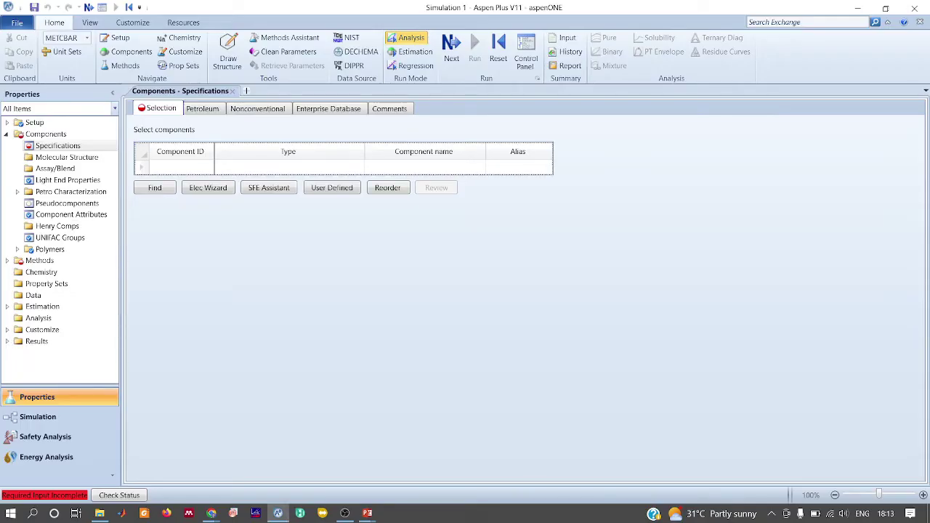
# Add HYDROGEN and METHANE to the component list
pyautogui.write('HYDROGEN')
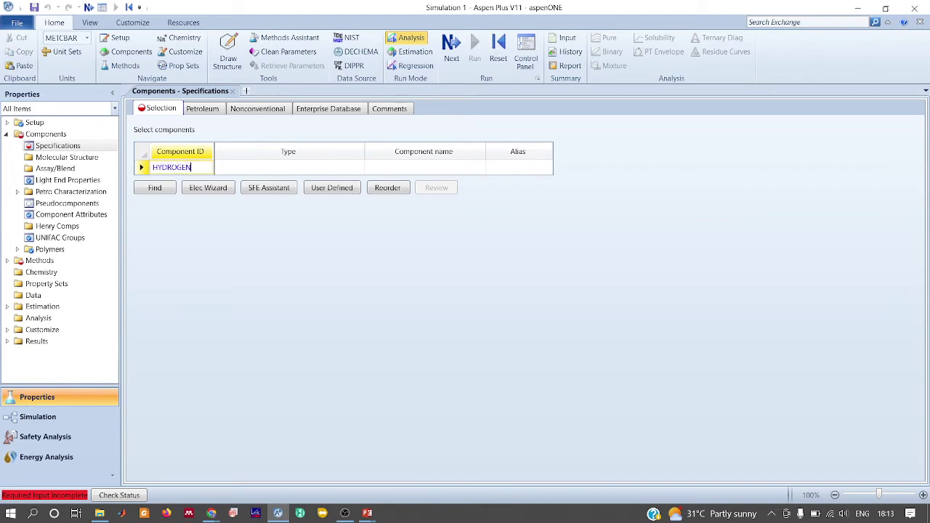
pyautogui.press('Return')
pyautogui.hotkey('alt', 'Tab')
pyautogui.press('Tab')
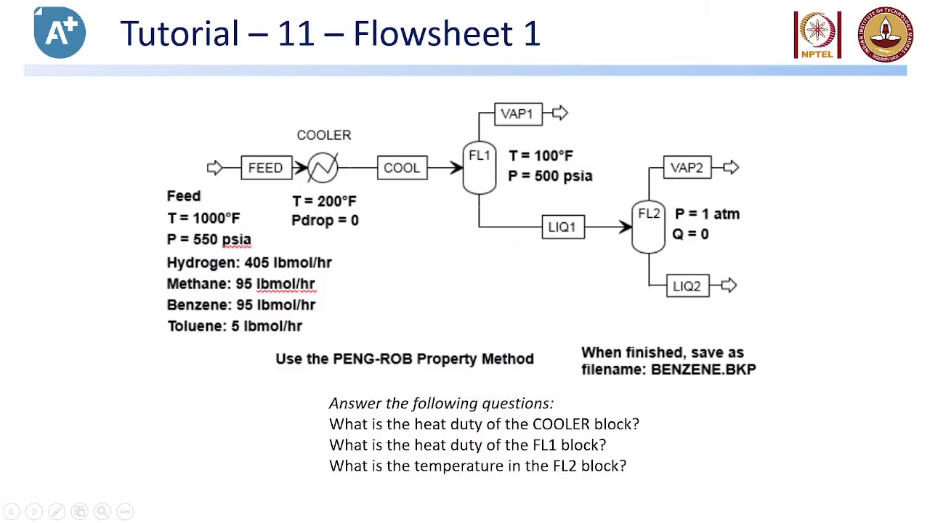
pyautogui.hotkey('alt', 'Tab')
pyautogui.write('METHANE')
pyautogui.press('Return')
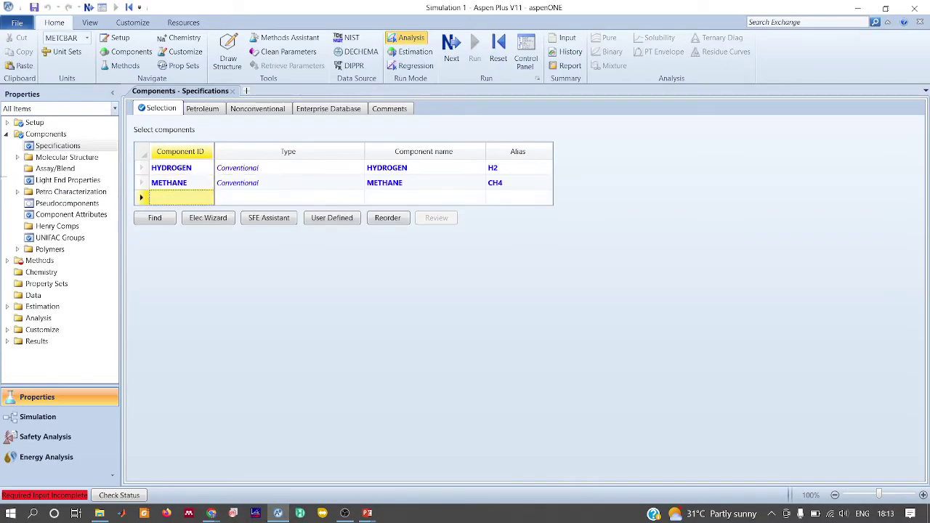
# Add BENZENE and TOLUENE to the component list below methane
pyautogui.hotkey('alt', 'Tab')
pyautogui.hotkey('alt', 'Tab')
pyautogui.write('BENZENE')
pyautogui.press('Return')
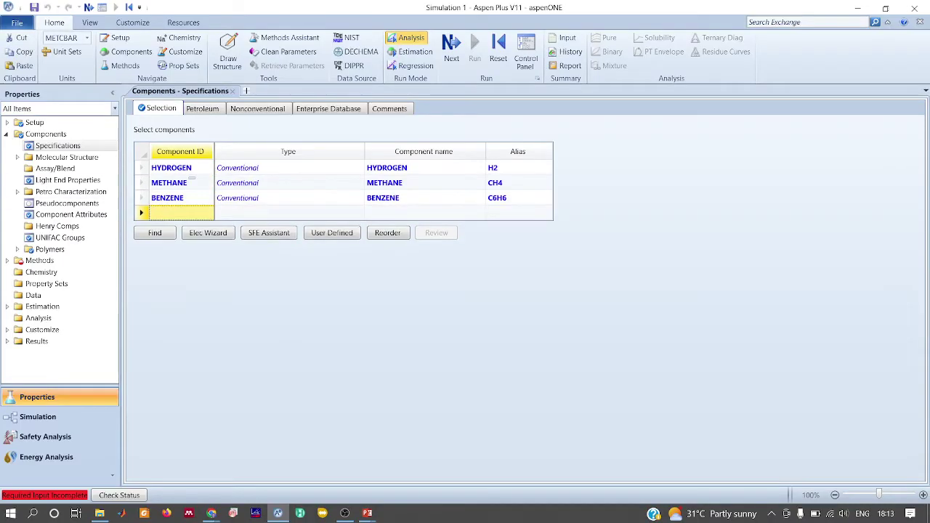
pyautogui.hotkey('alt', 'Tab')
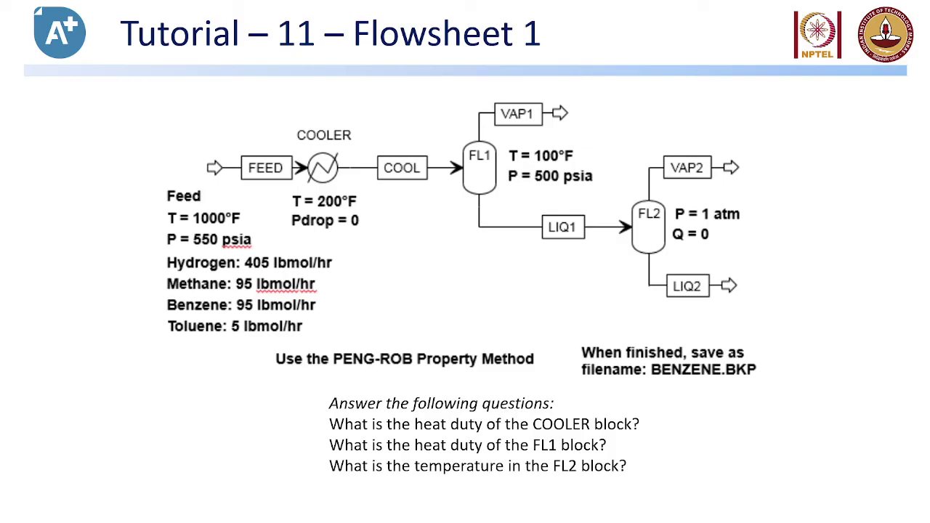
pyautogui.hotkey('alt', 'Tab')
pyautogui.write('TOLUENE')
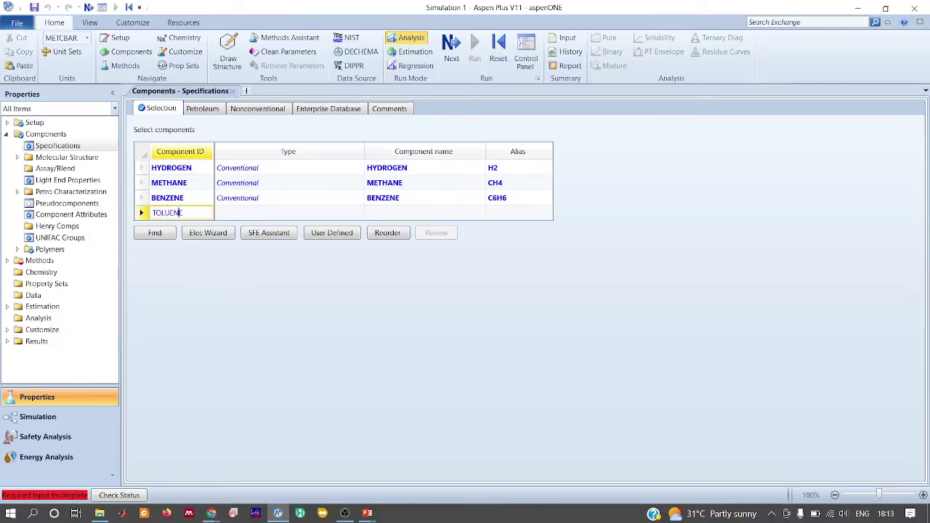
pyautogui.press('Return')
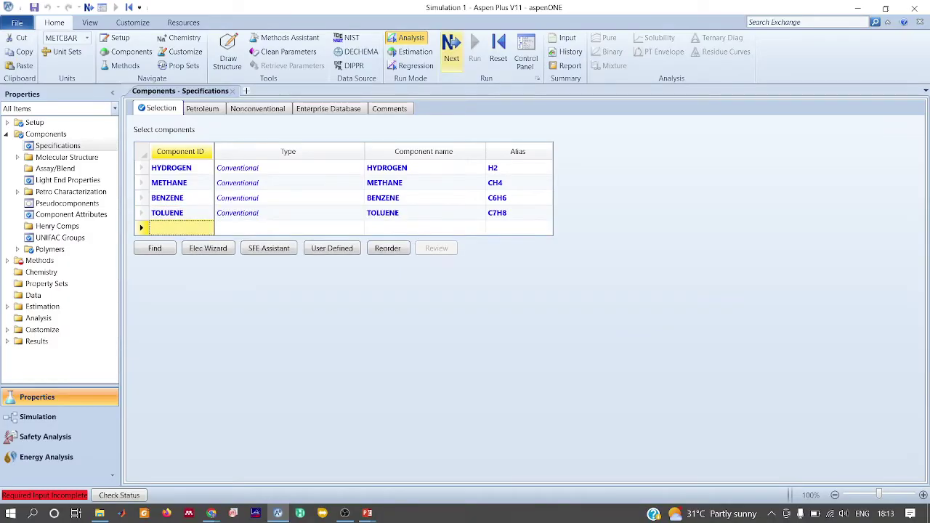
# Proceed to the Methods specifications and select PENG-ROB as the property method
pyautogui.click(452, 45)
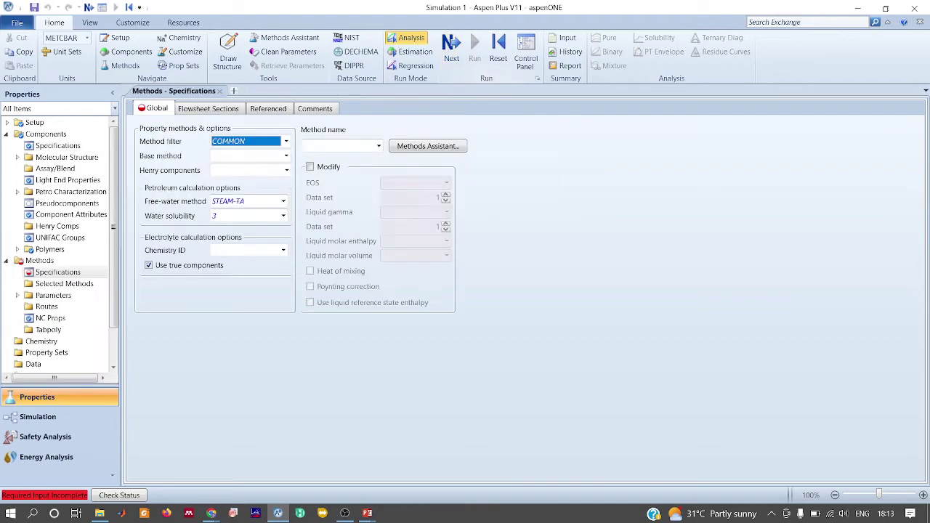
pyautogui.hotkey('alt', 'Tab')
pyautogui.hotkey('alt', 'Tab')
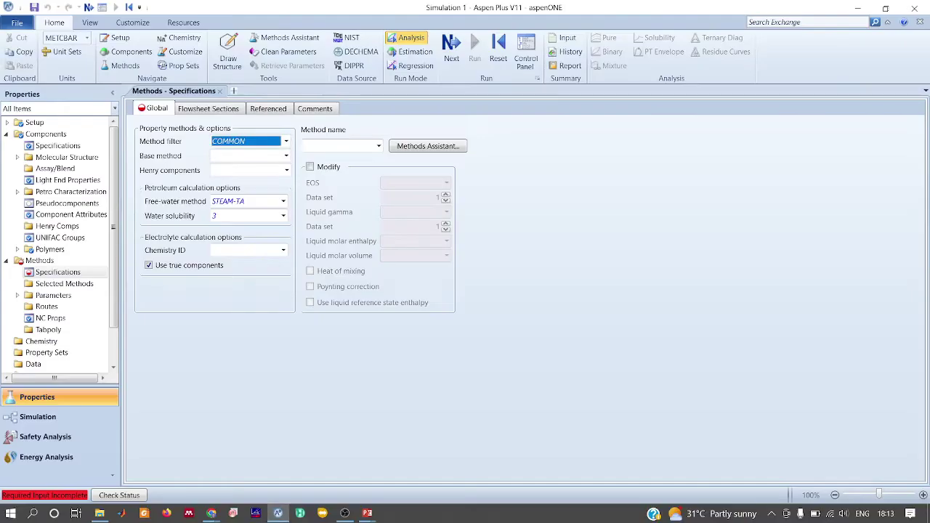
pyautogui.click(378, 146)
pyautogui.write('pe')
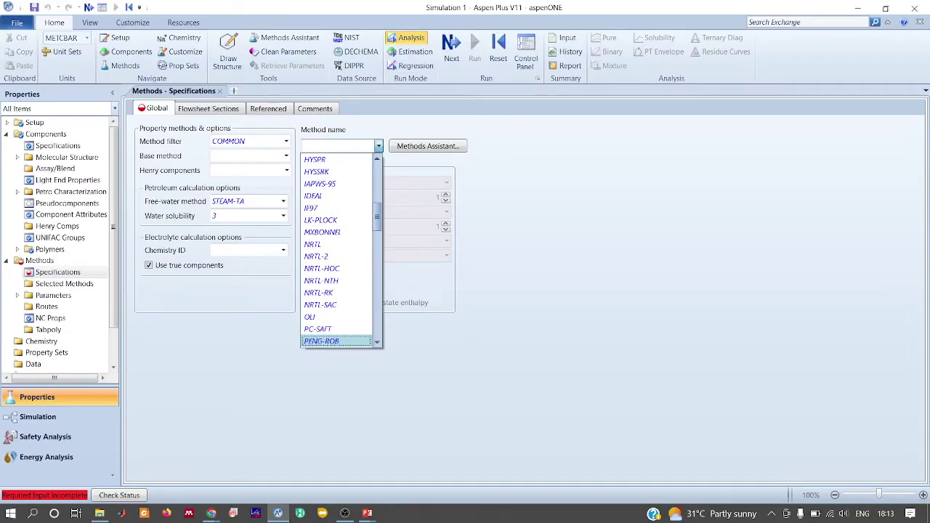
pyautogui.press('Return')
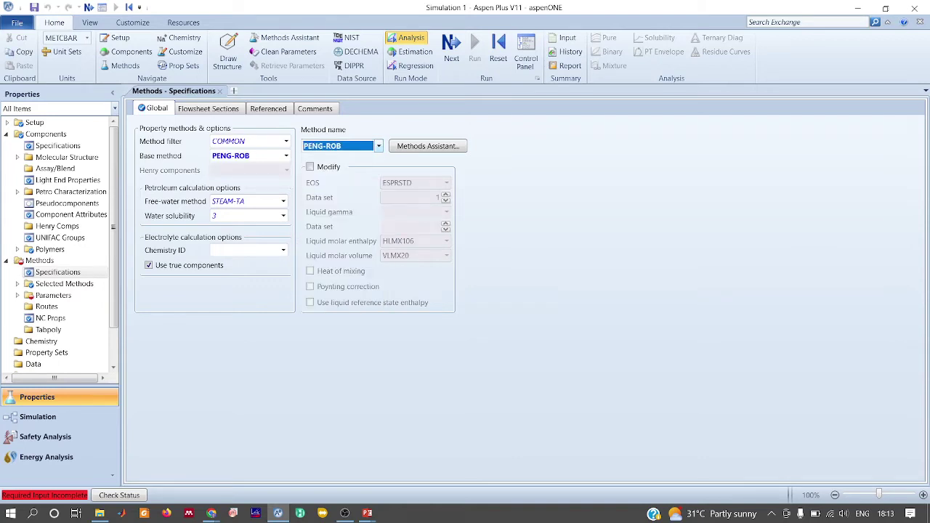
# Proceed to the simulation environment and place a Heater block on the empty main flowsheet
pyautogui.click(451, 45)
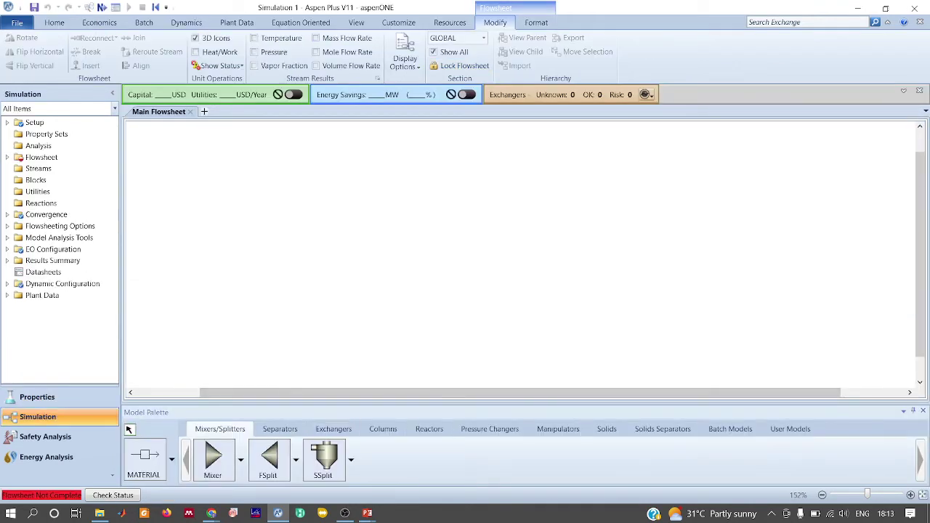
pyautogui.click(333, 429)
pyautogui.click(214, 459)
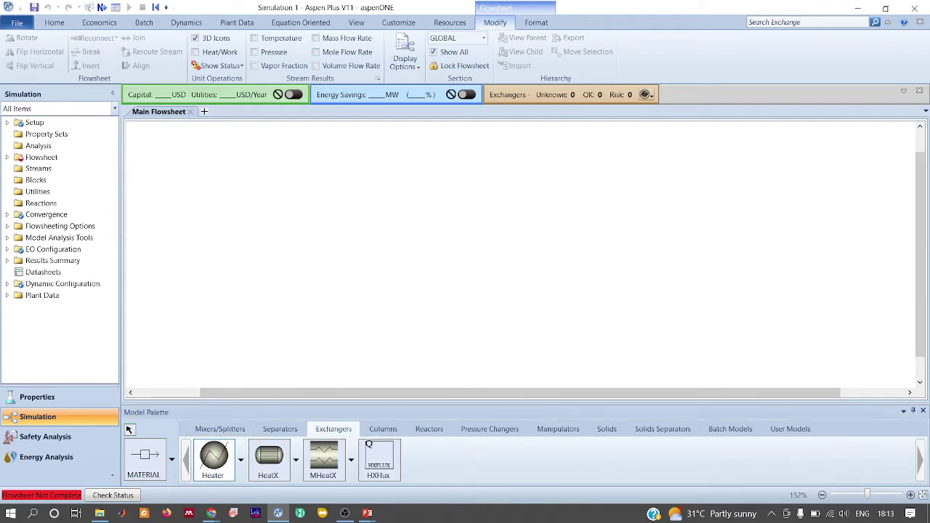
pyautogui.click(283, 238)
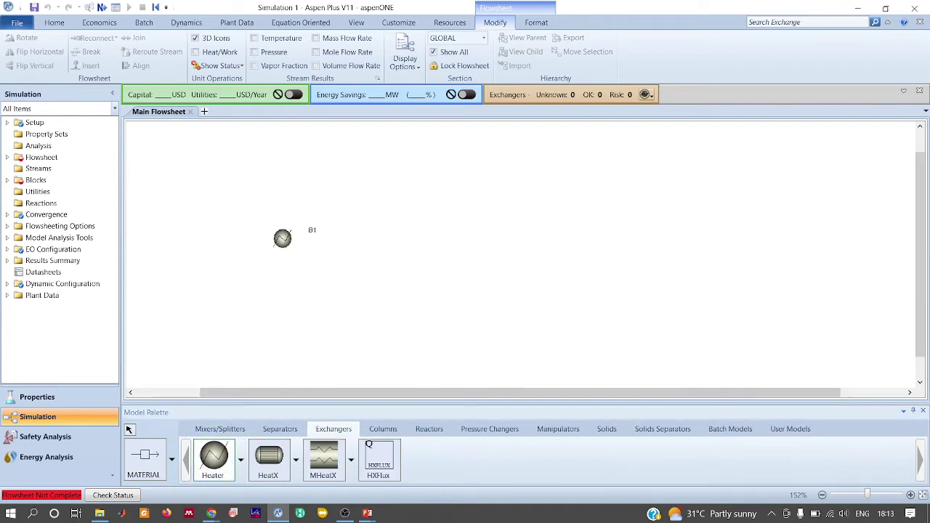
# Place two Flash2 separators downstream of the heater, the second one lower than the first
pyautogui.click(279, 429)
pyautogui.click(214, 459)
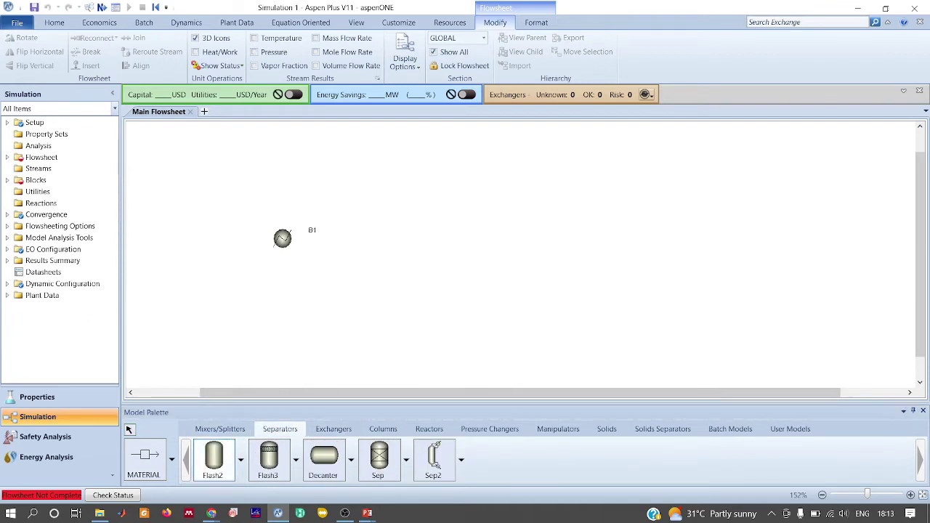
pyautogui.click(456, 222)
pyautogui.click(574, 282)
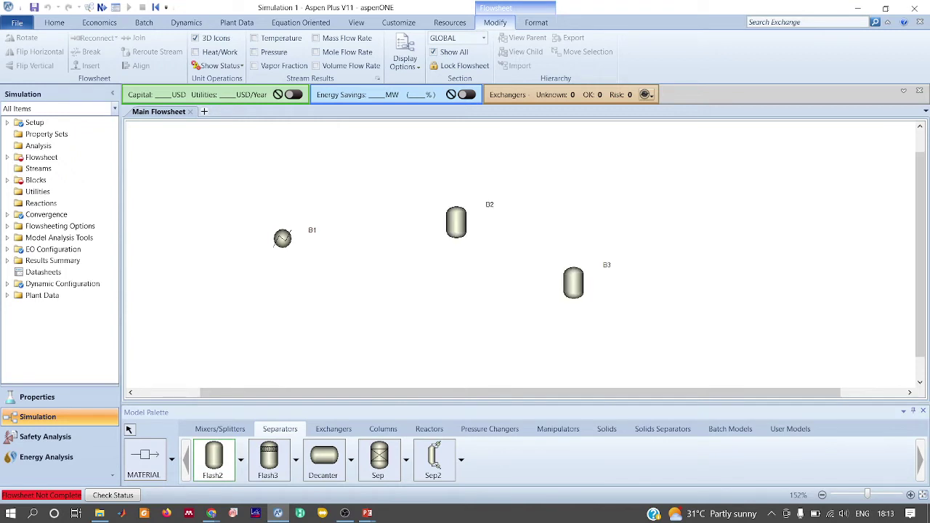
pyautogui.press('Escape')
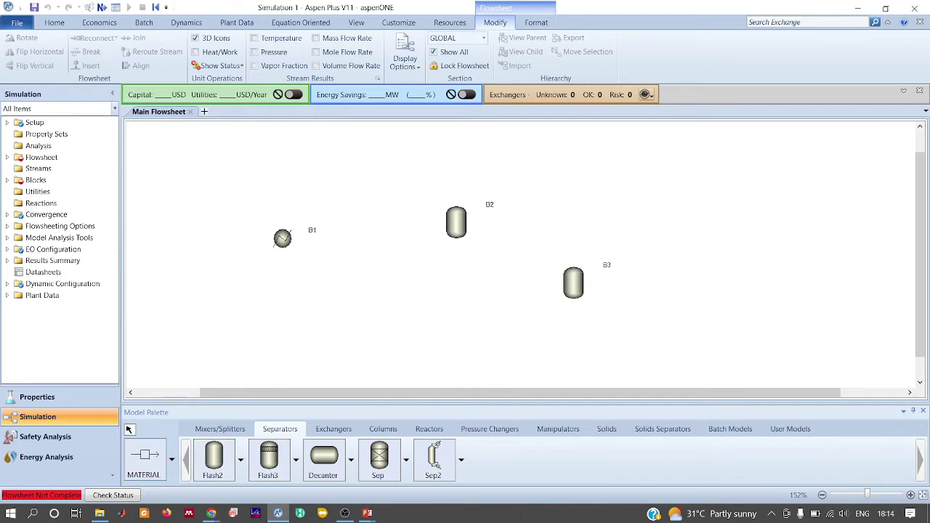
# Draw a material feed stream into the heater and a second stream connecting the heater outlet to the first flash drum
pyautogui.click(143, 457)
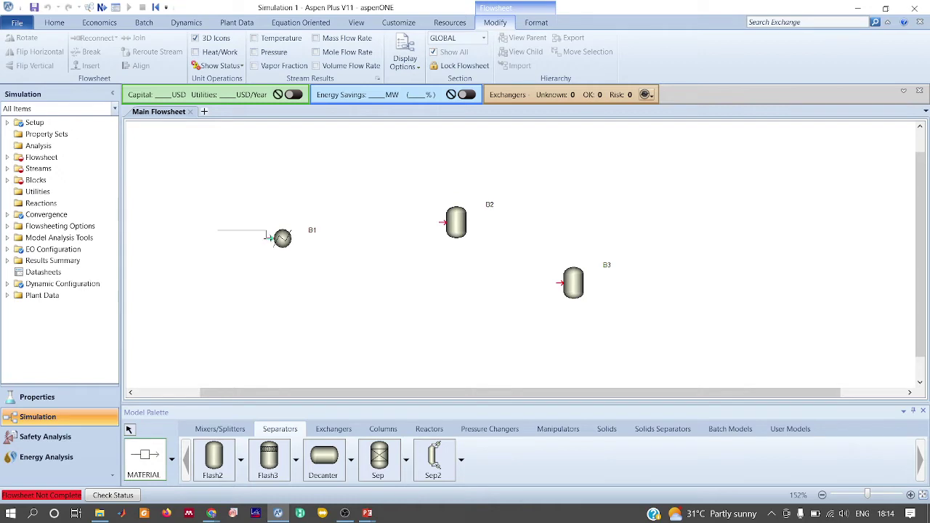
pyautogui.click(269, 238)
pyautogui.hotkey('alt', 'Tab')
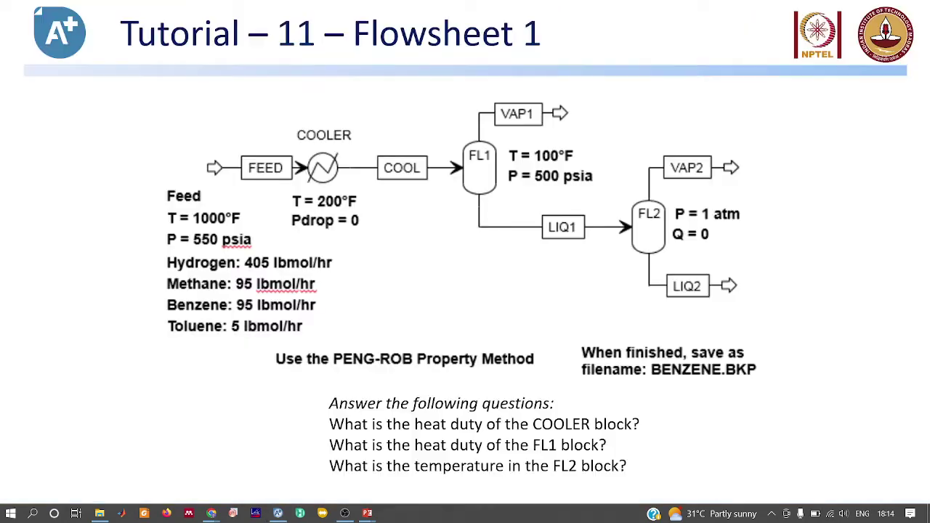
pyautogui.hotkey('alt', 'Tab')
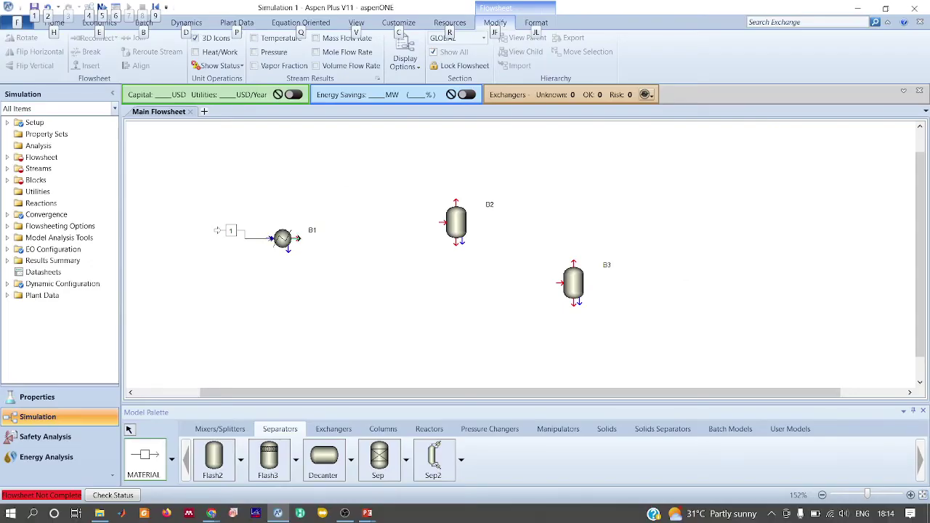
pyautogui.click(298, 238)
pyautogui.click(444, 223)
# Draw the first flash drum's vapor product stream and connect its liquid outlet to the second flash drum's inlet
pyautogui.click(455, 202)
pyautogui.click(493, 178)
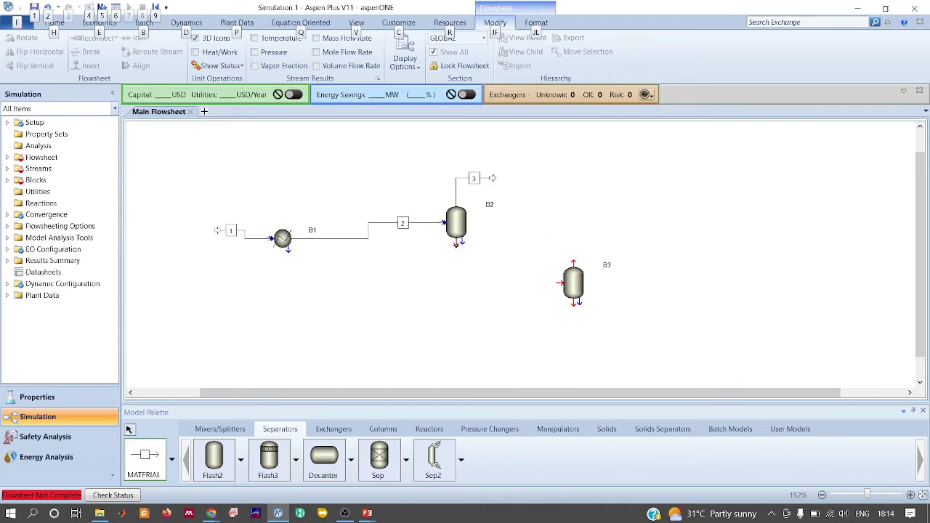
pyautogui.click(456, 244)
pyautogui.click(562, 282)
# Draw the vapor and liquid product streams leaving the second flash drum
pyautogui.click(574, 263)
pyautogui.click(597, 251)
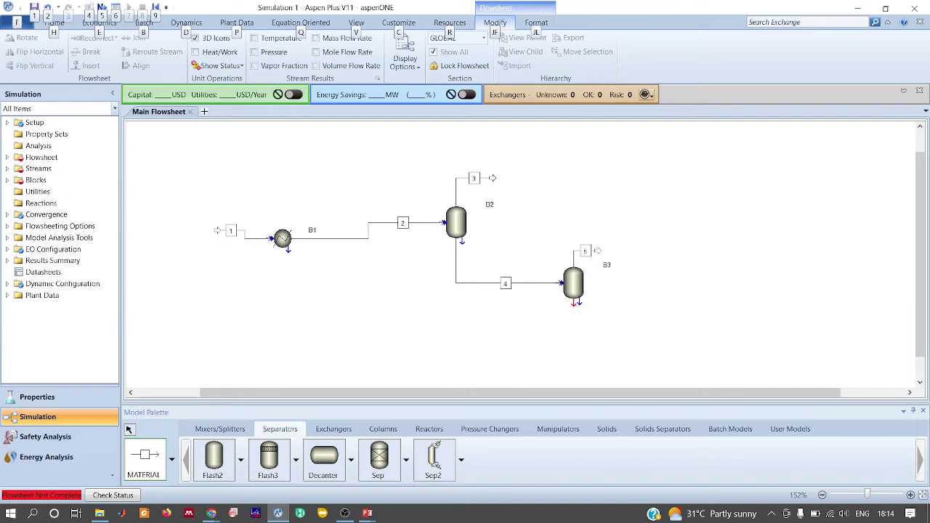
pyautogui.click(577, 302)
pyautogui.click(601, 316)
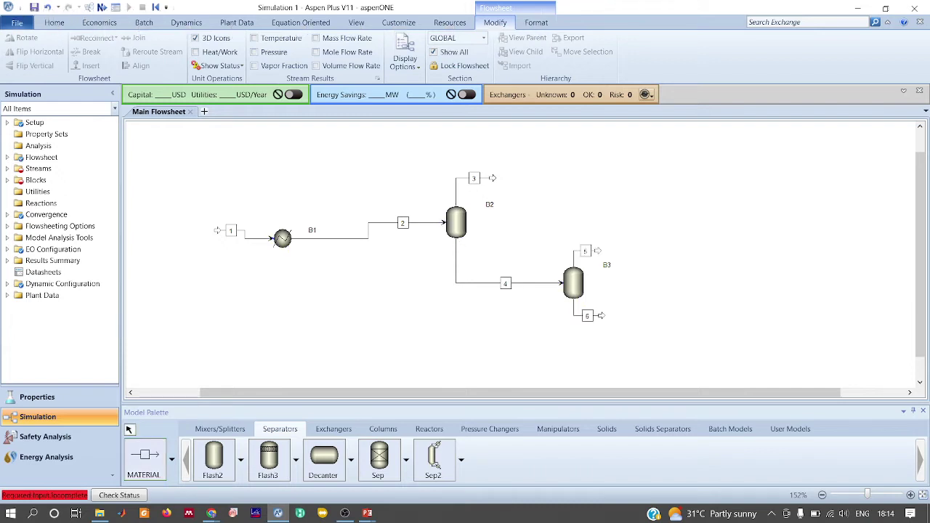
# Open feed stream 1's specifications and set its temperature to 1000 F
pyautogui.doubleClick(231, 230)
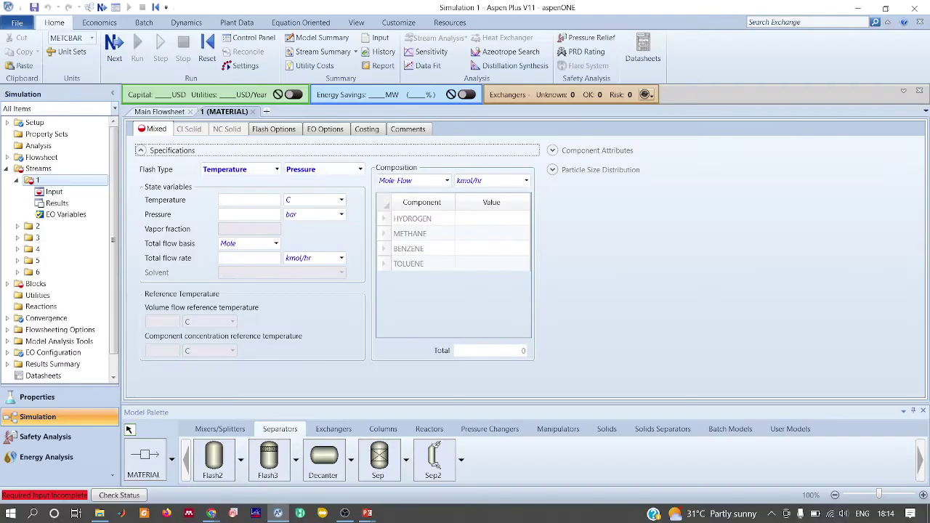
pyautogui.click(249, 199)
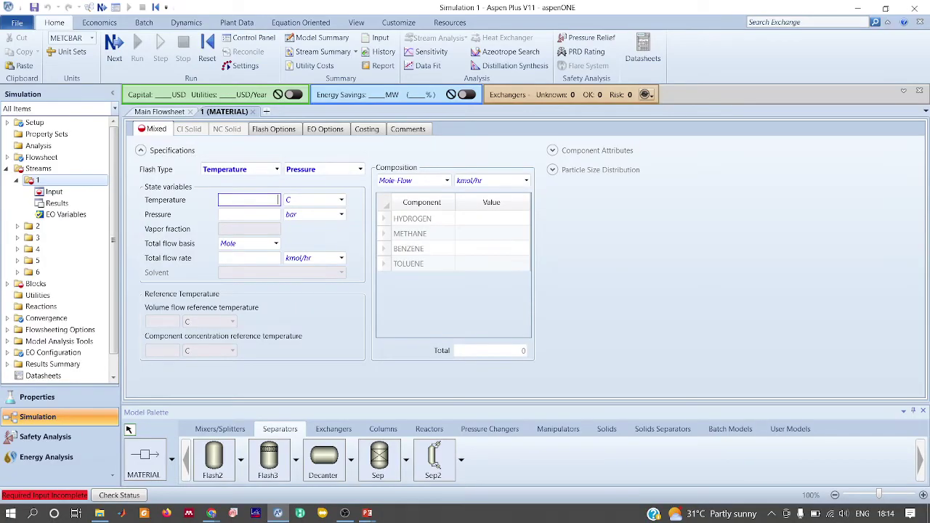
pyautogui.write('1000')
pyautogui.click(341, 200)
pyautogui.press('f')
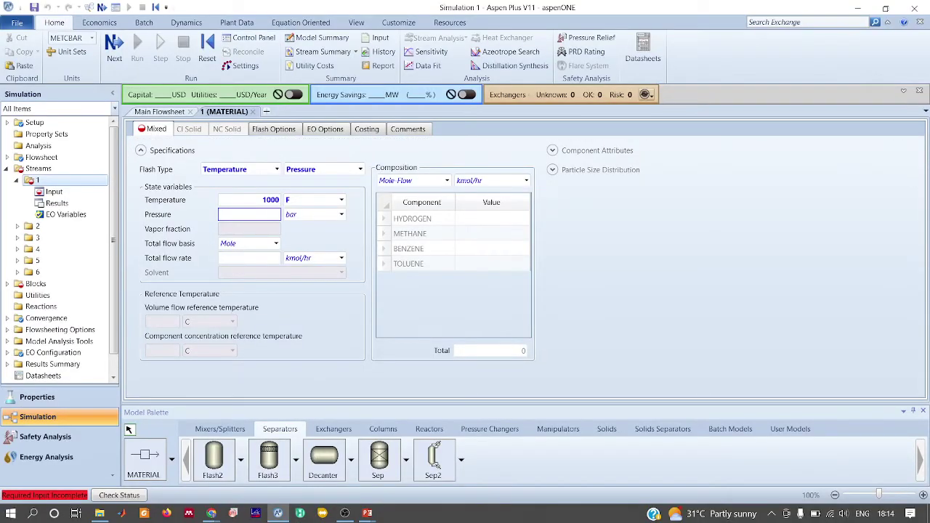
# Set the feed stream's pressure to 550 psia
pyautogui.write('550')
pyautogui.click(342, 214)
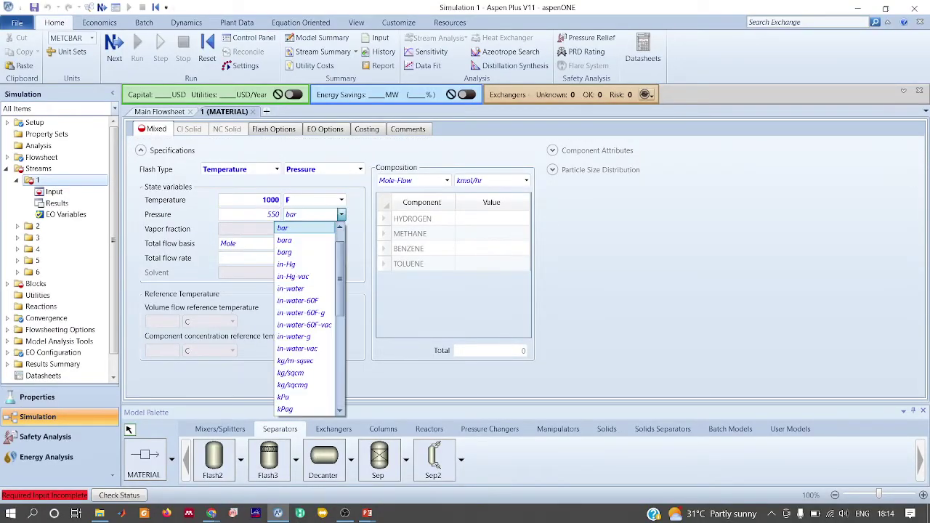
pyautogui.moveTo(340, 279); pyautogui.dragTo(340, 269)
pyautogui.scroll(-10, 305, 319)
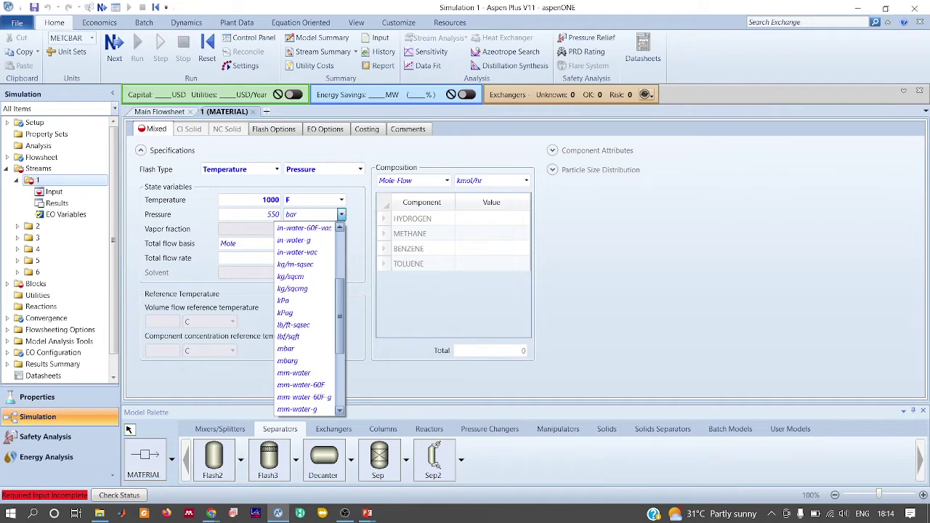
pyautogui.click(283, 385)
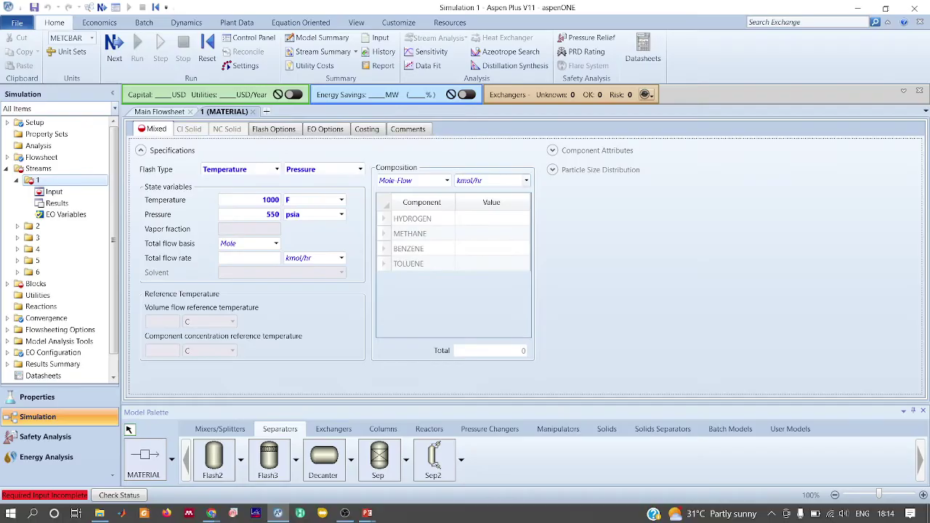
# Specify the feed's component mole flows in lbmol/hr: hydrogen 405, methane 95, benzene 95 and toluene 5
pyautogui.click(526, 180)
pyautogui.scroll(-2, 487, 283)
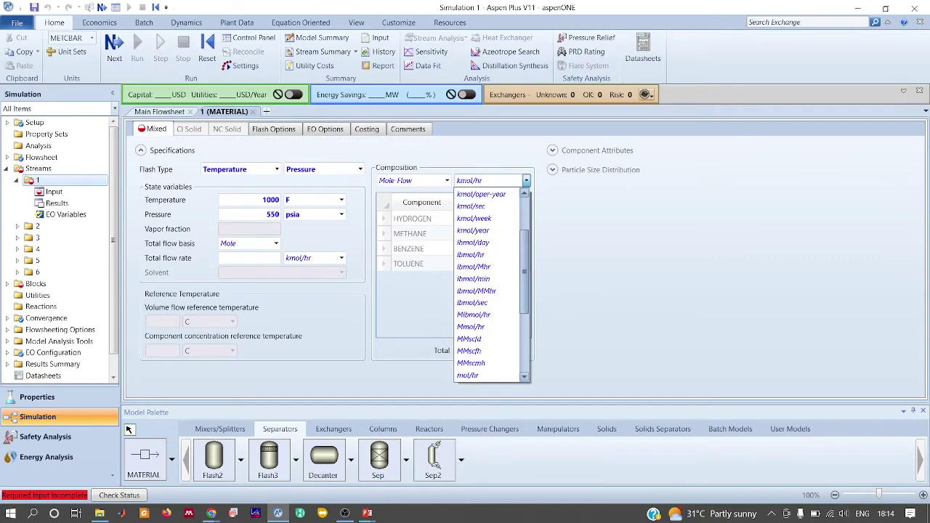
pyautogui.click(473, 266)
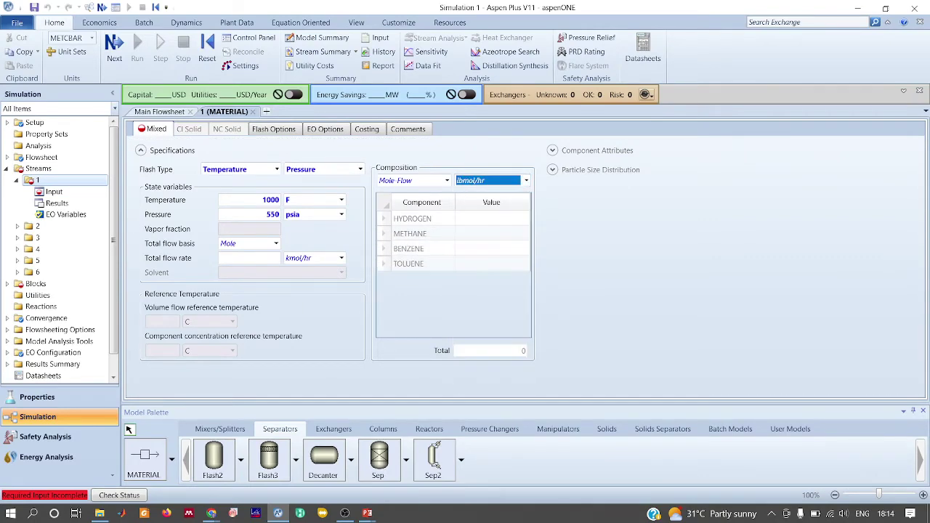
pyautogui.click(509, 218)
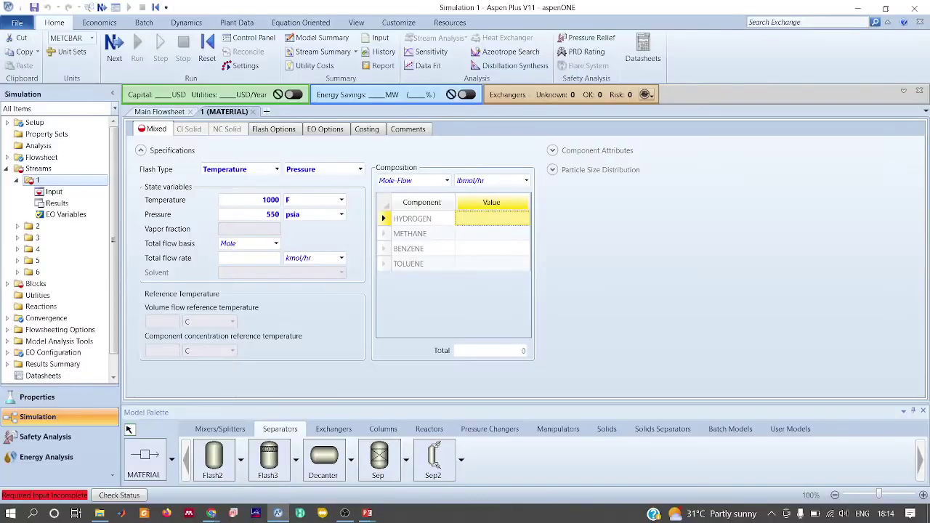
pyautogui.write('405')
pyautogui.press('Return')
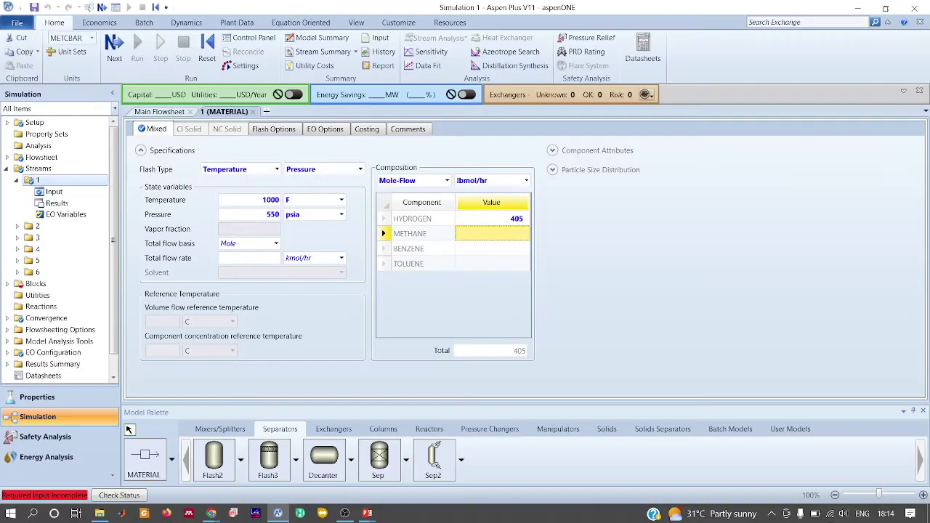
pyautogui.write('95')
pyautogui.press('Return')
pyautogui.write('95')
pyautogui.press('Return')
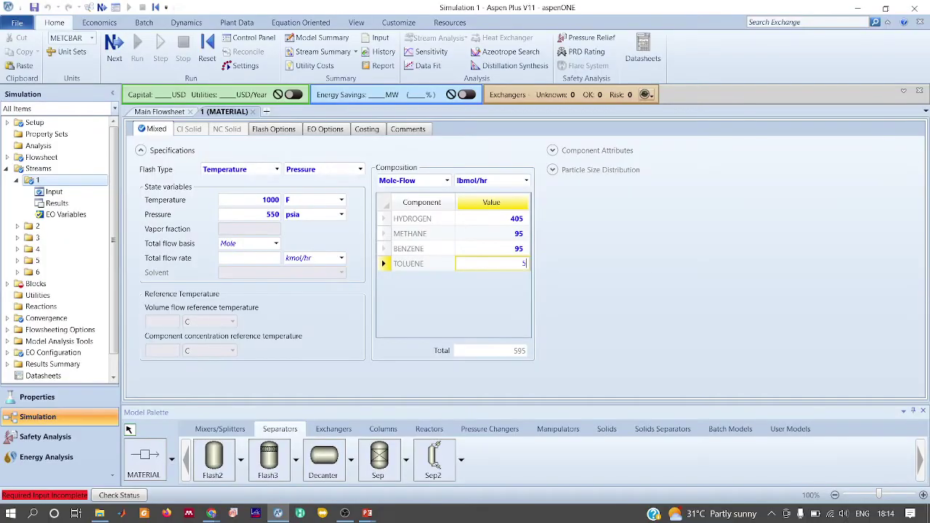
pyautogui.write('5')
pyautogui.press('Return')
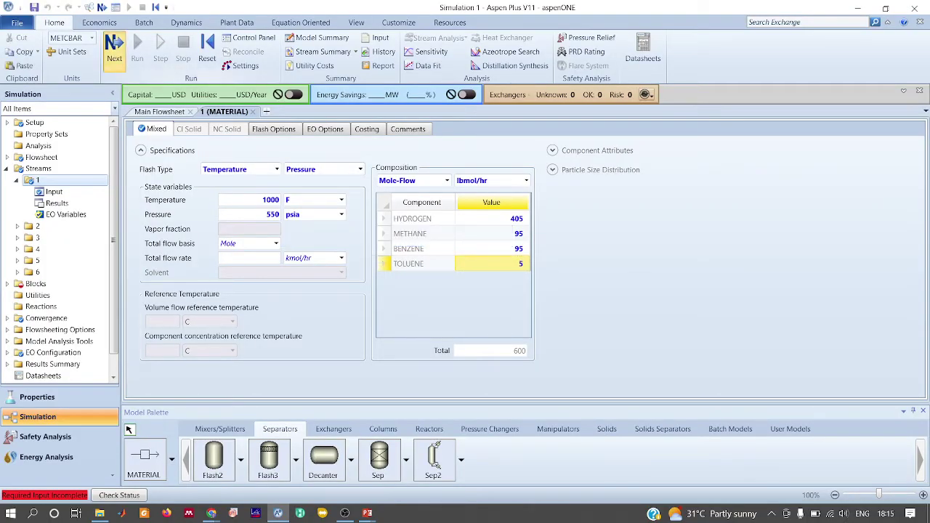
# Specify the heater block B1 with a pressure of 0 bar and an outlet temperature of 200 F
pyautogui.click(114, 51)
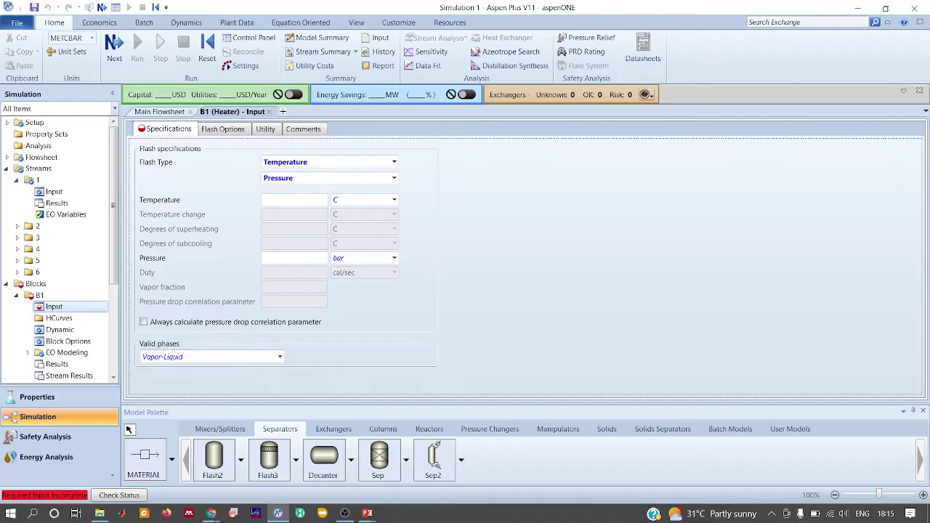
pyautogui.click(294, 258)
pyautogui.write('0')
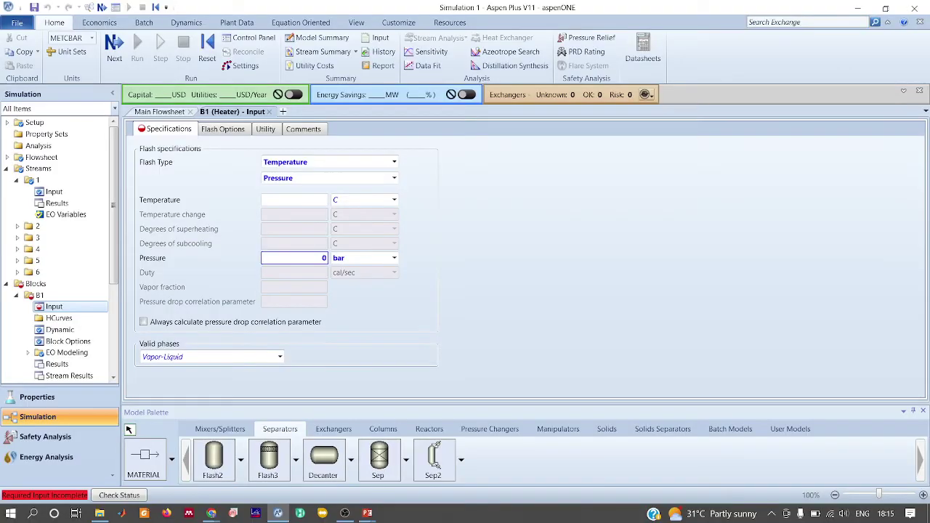
pyautogui.click(294, 199)
pyautogui.write('200')
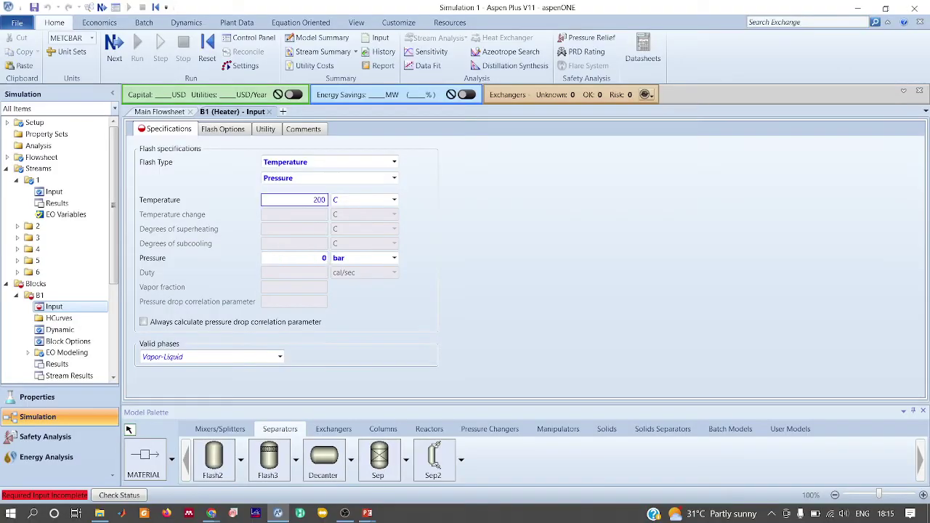
pyautogui.click(394, 199)
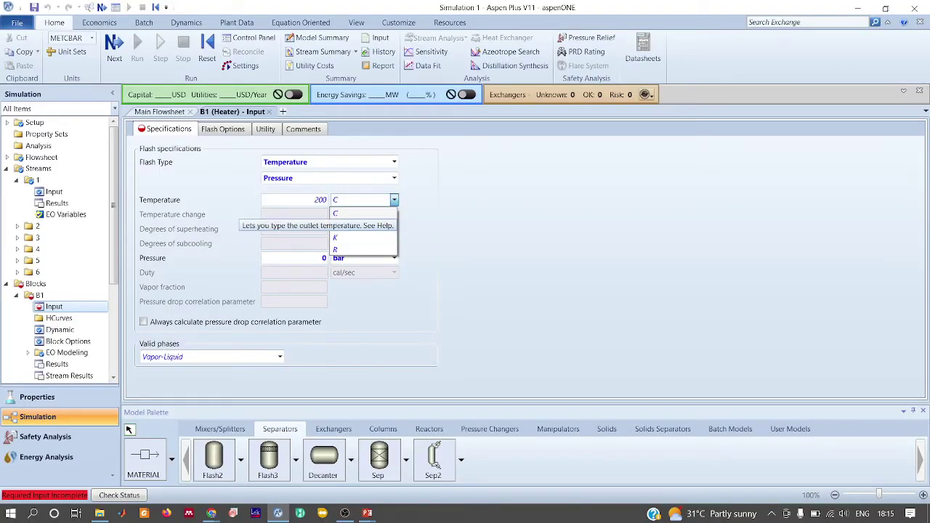
pyautogui.click(356, 225)
# Open the input form of the first flash drum B2 and check the flash conditions on the tutorial slide
pyautogui.click(159, 112)
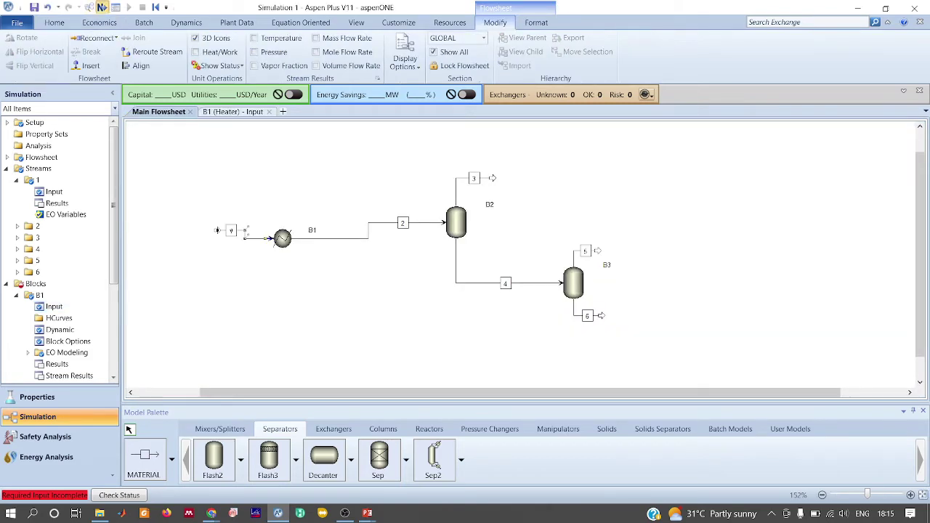
pyautogui.click(102, 6)
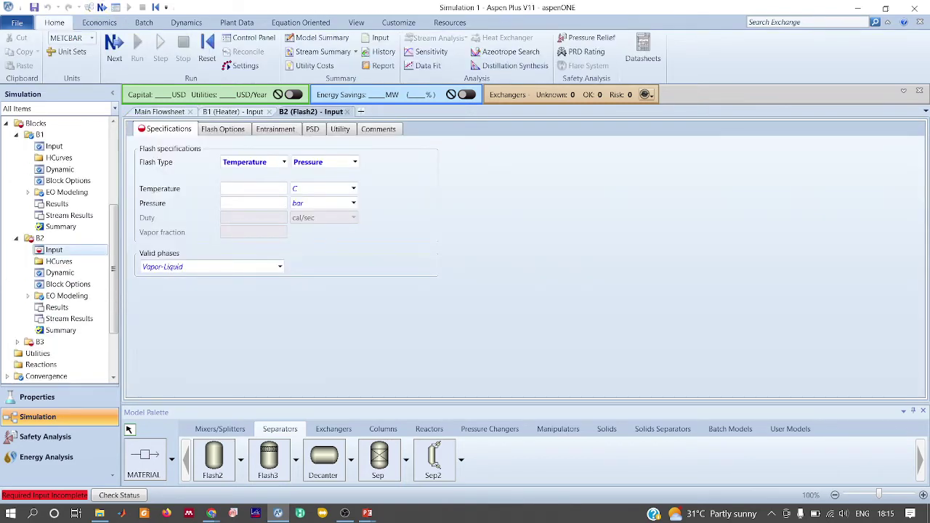
pyautogui.hotkey('alt', 'Tab')
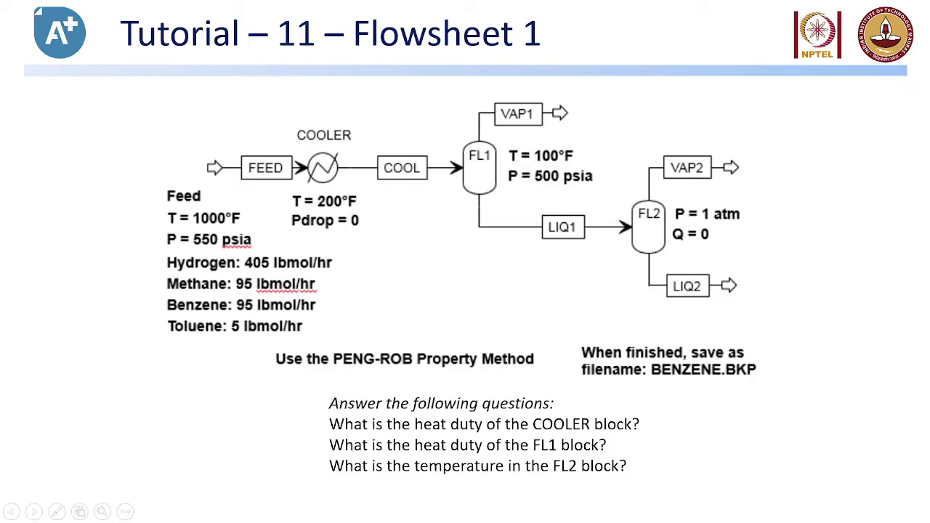
pyautogui.hotkey('alt', 'Tab')
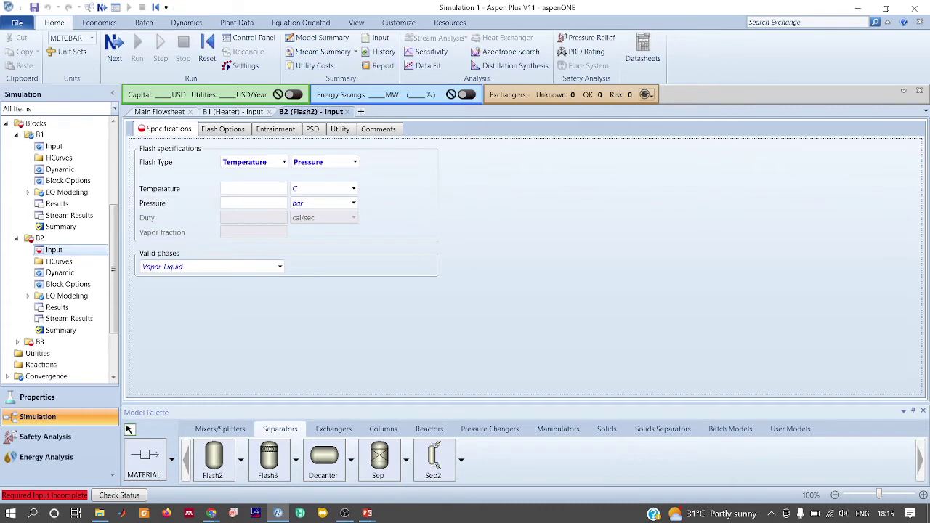
# Try specifying flash drum B2 by duty and pressure, with 1 atm and a duty of 0 cal/sec
pyautogui.click(251, 161)
pyautogui.click(245, 187)
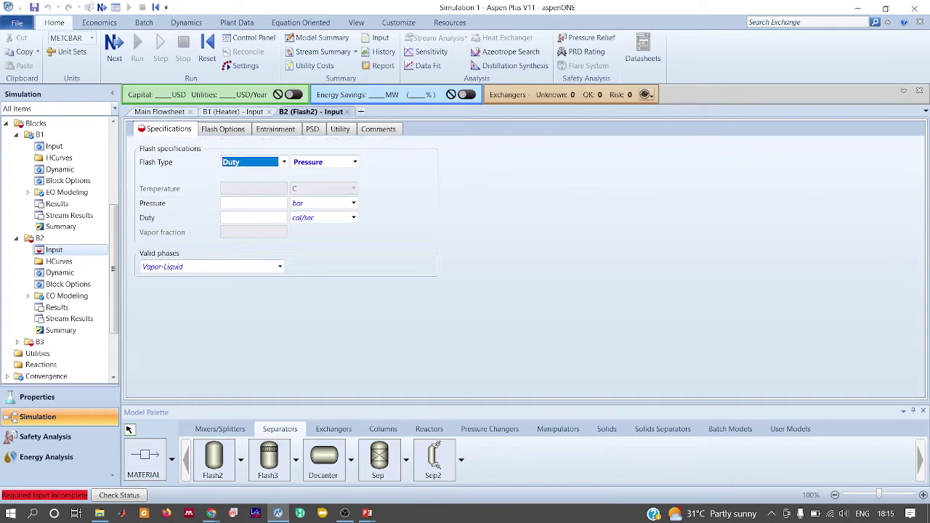
pyautogui.click(253, 203)
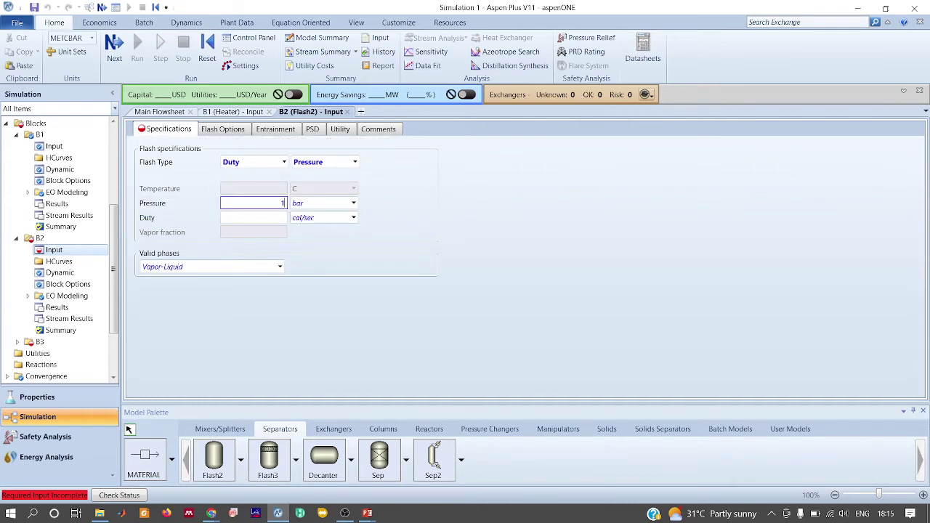
pyautogui.click(354, 204)
pyautogui.moveTo(352, 246); pyautogui.dragTo(351, 234)
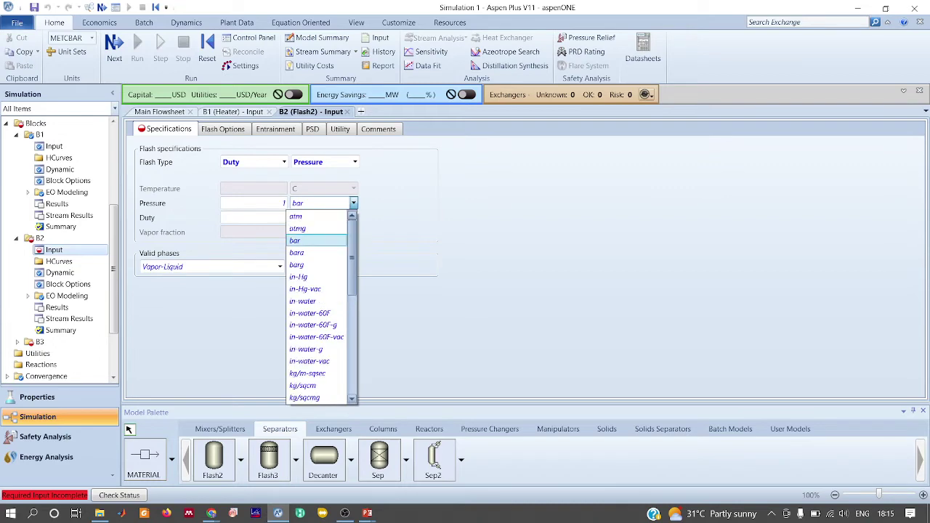
pyautogui.click(300, 216)
pyautogui.click(254, 217)
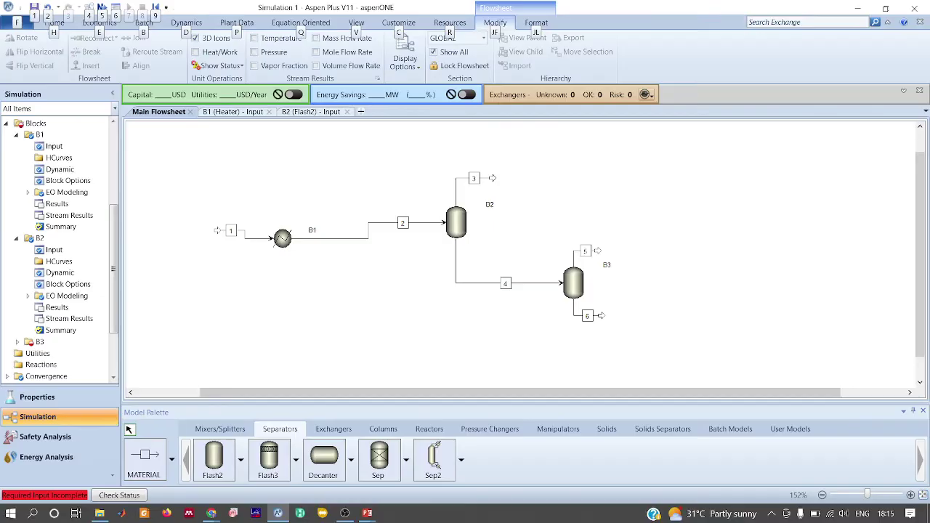
# Change flash drum B2's flash type to Temperature and Pressure and set its temperature to 100 F
pyautogui.click(311, 111)
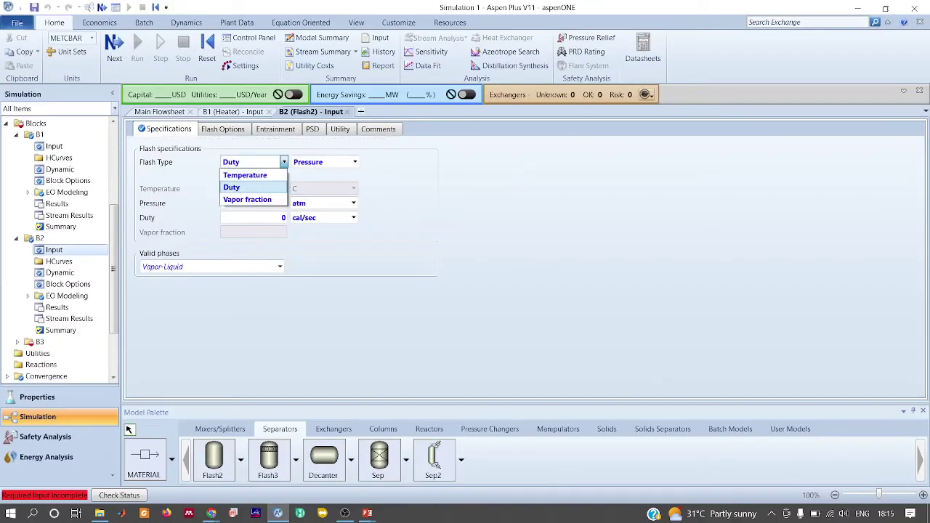
pyautogui.click(245, 175)
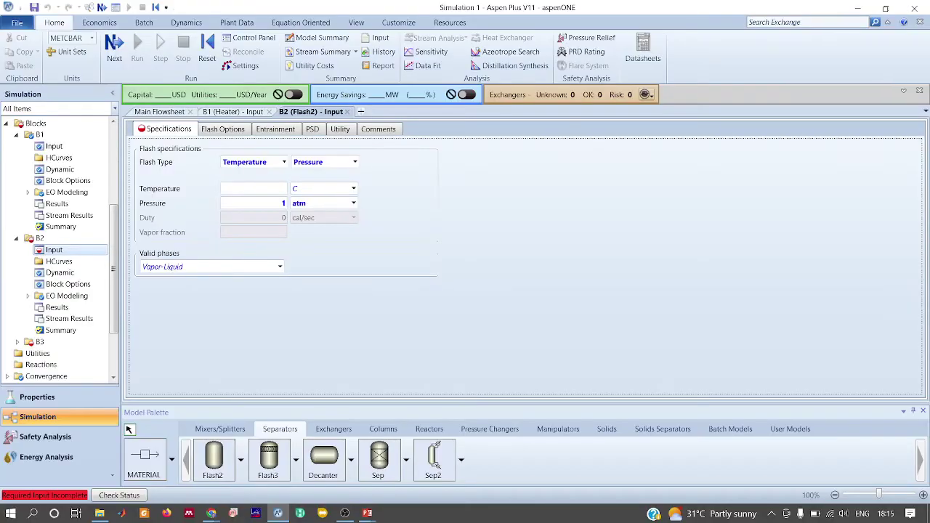
pyautogui.click(254, 188)
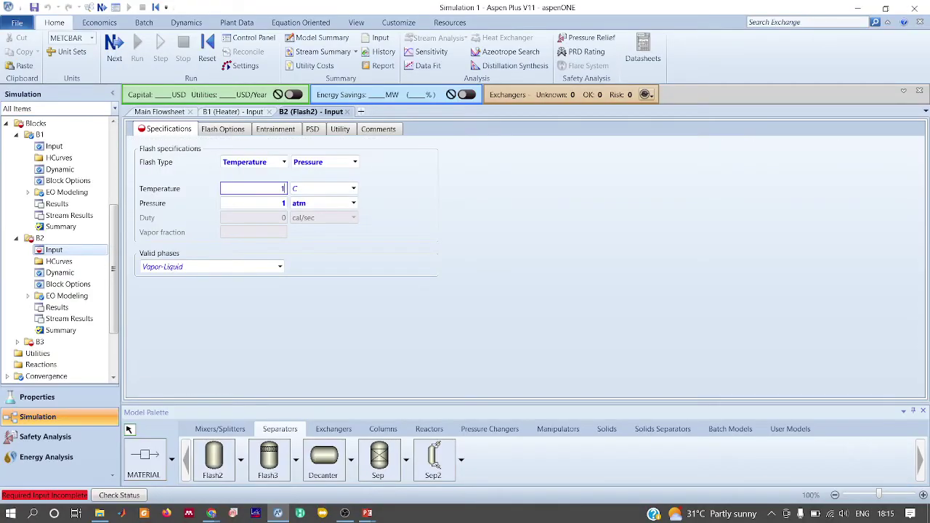
pyautogui.write('100')
pyautogui.click(354, 189)
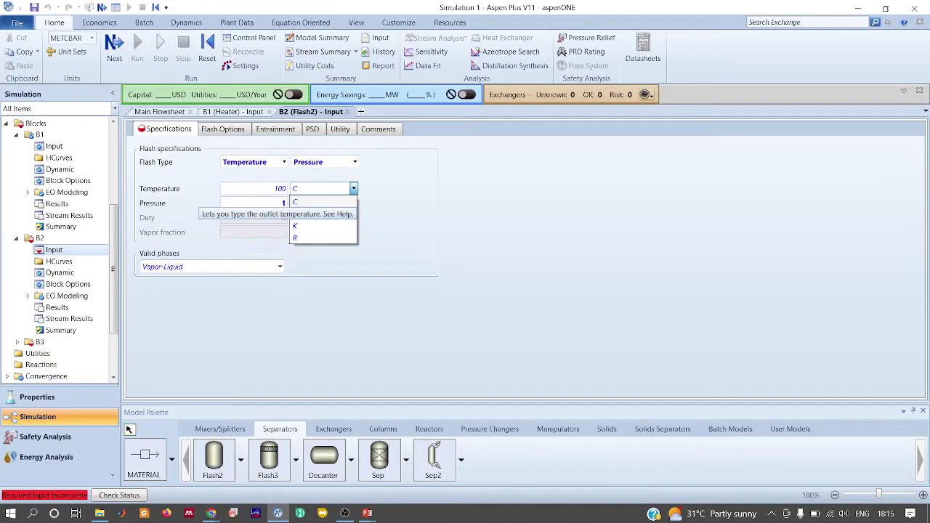
pyautogui.click(295, 215)
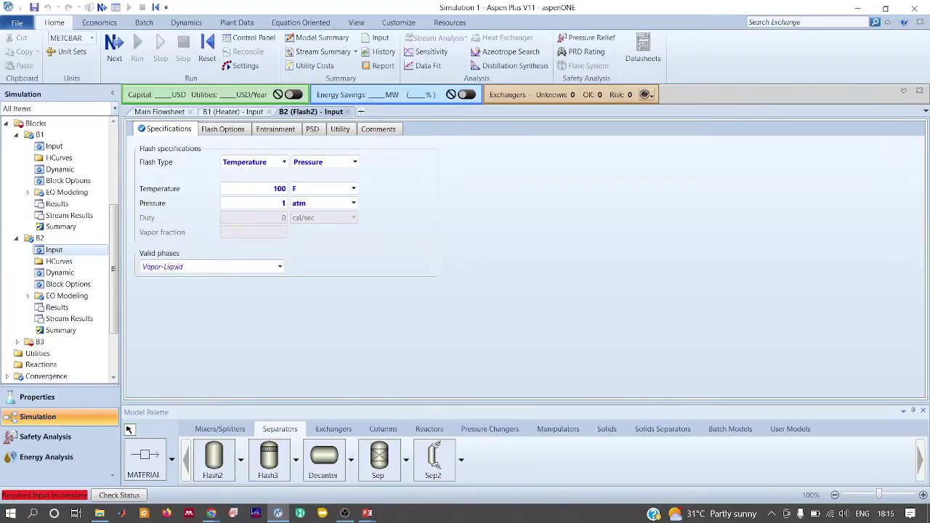
# Set flash drum B2's pressure to 500 psia
pyautogui.click(254, 203)
pyautogui.write('500')
pyautogui.click(353, 203)
pyautogui.scroll(-8, 318, 305)
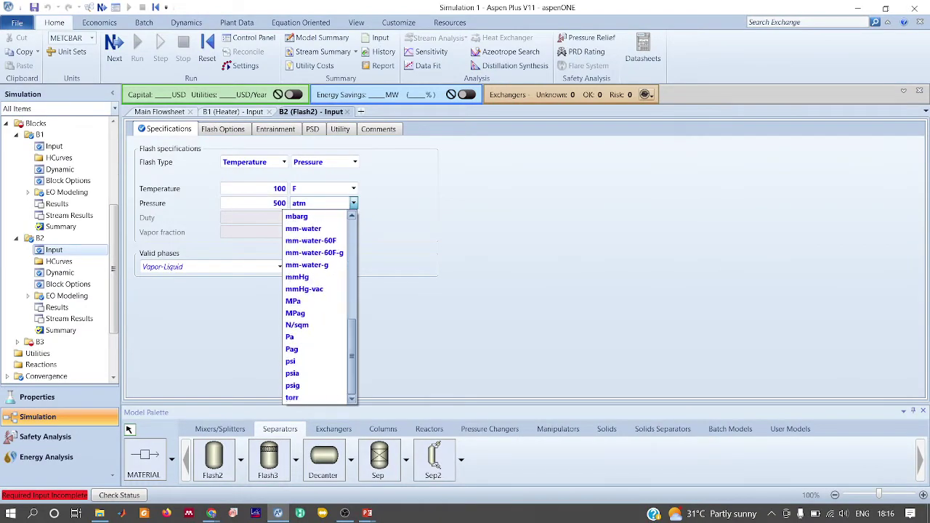
pyautogui.click(292, 373)
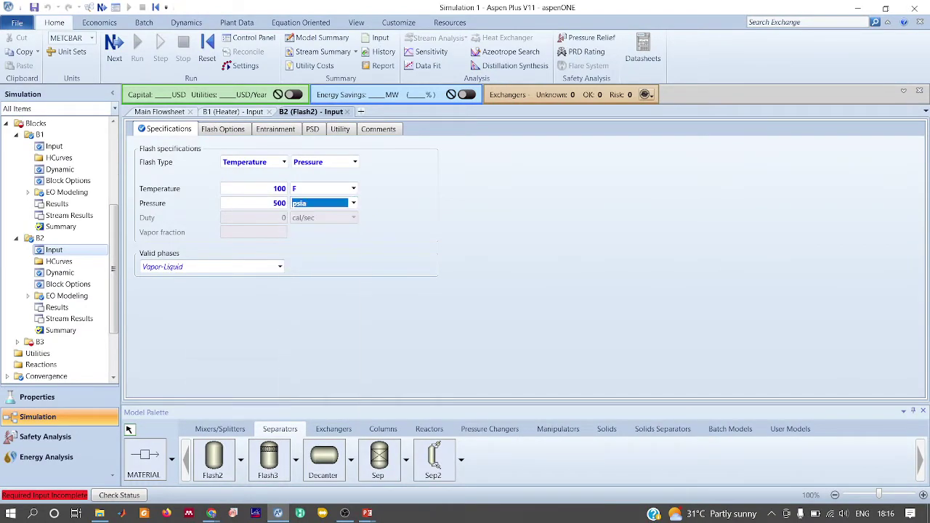
# Open flash drum B3's specifications from the main flowsheet, set its flash type to Duty and Pressure, and enter a duty of 0 cal/sec
pyautogui.click(159, 111)
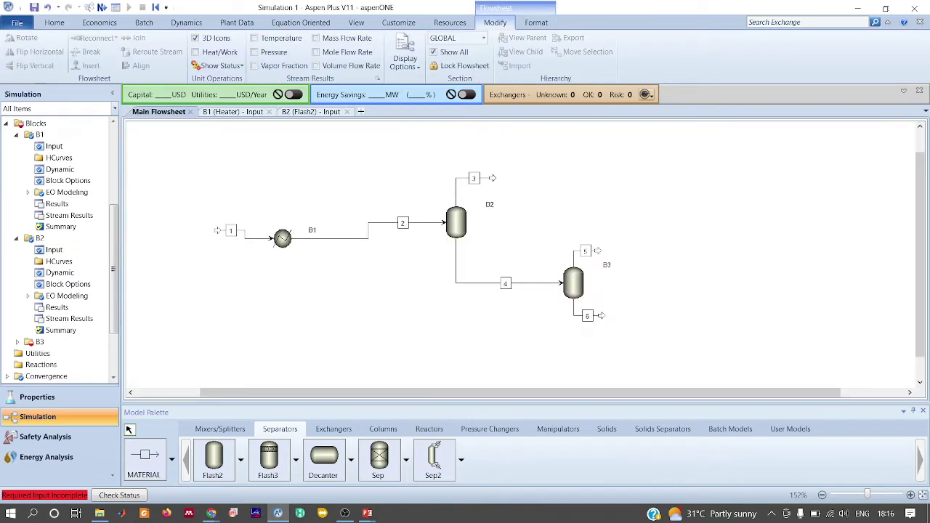
pyautogui.doubleClick(574, 282)
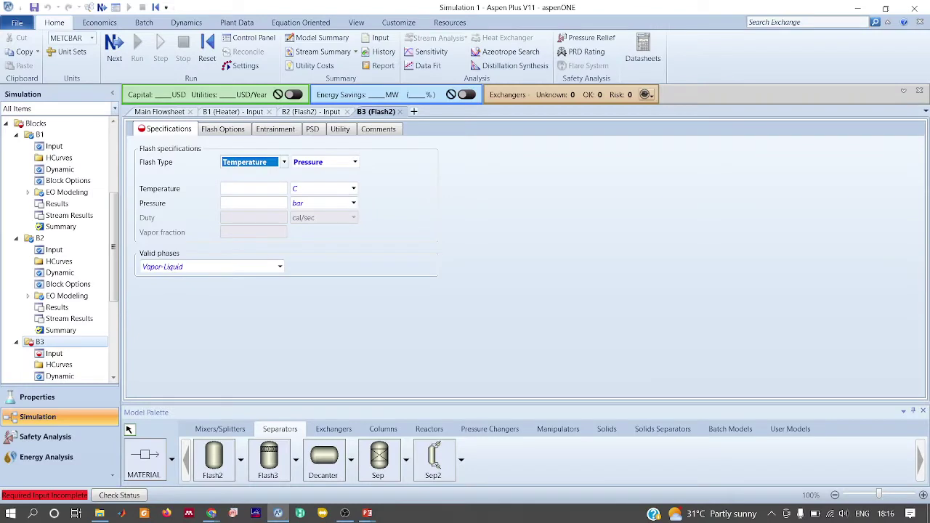
pyautogui.click(283, 162)
pyautogui.click(248, 188)
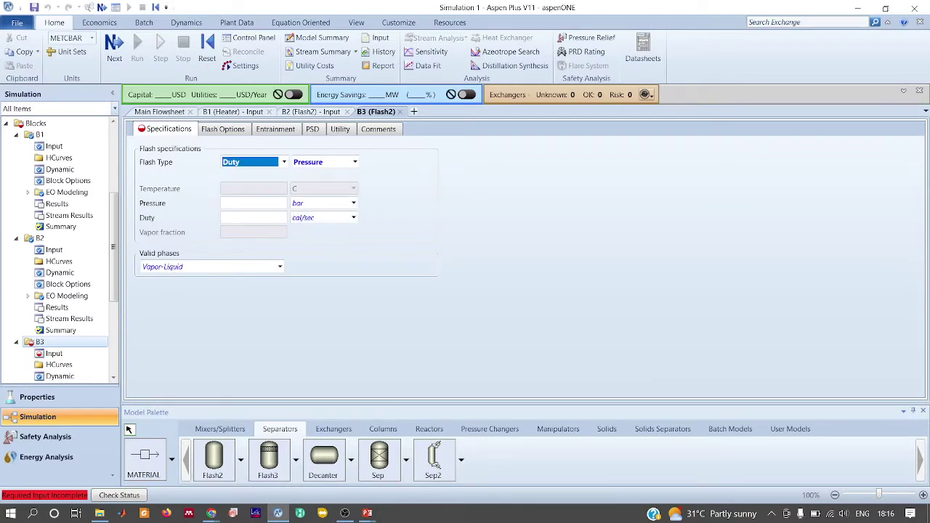
pyautogui.click(253, 217)
pyautogui.write('0')
# Set flash drum B3's pressure to 1 atm
pyautogui.click(252, 203)
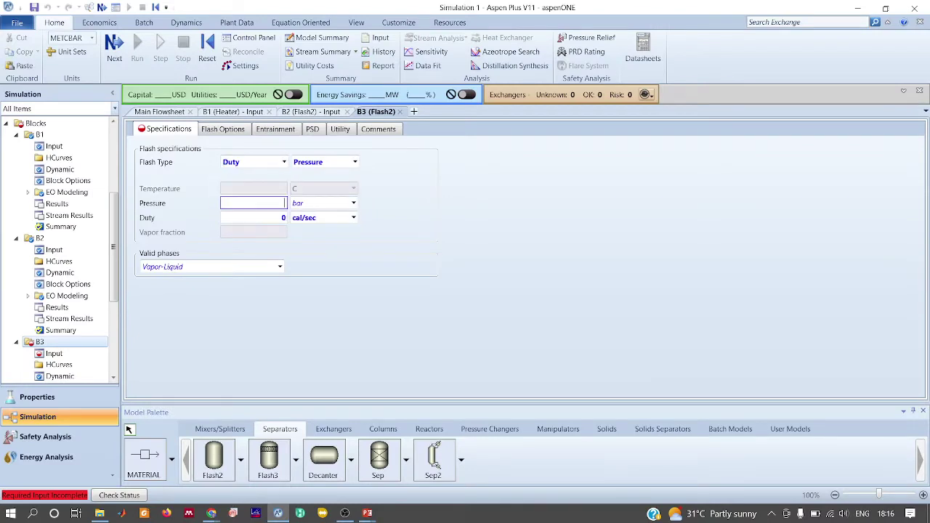
pyautogui.write('1')
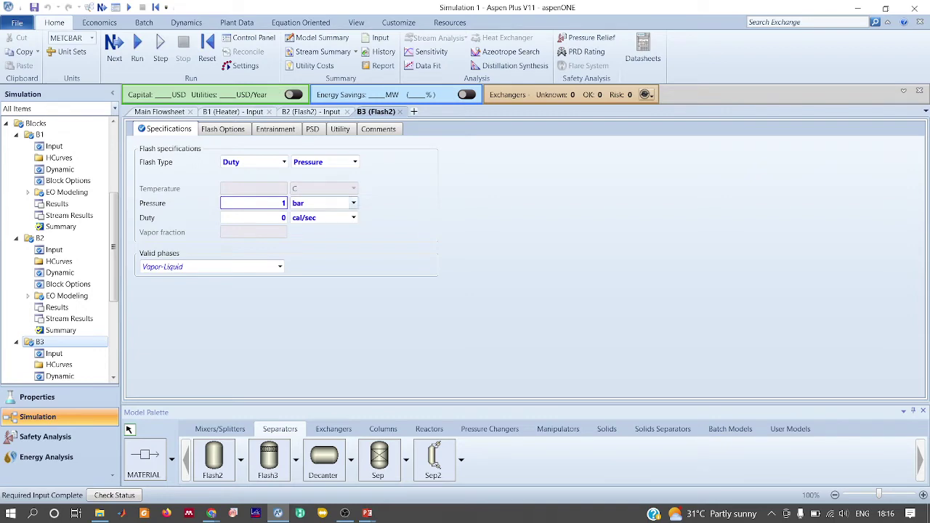
pyautogui.click(353, 202)
pyautogui.moveTo(351, 247); pyautogui.dragTo(352, 231)
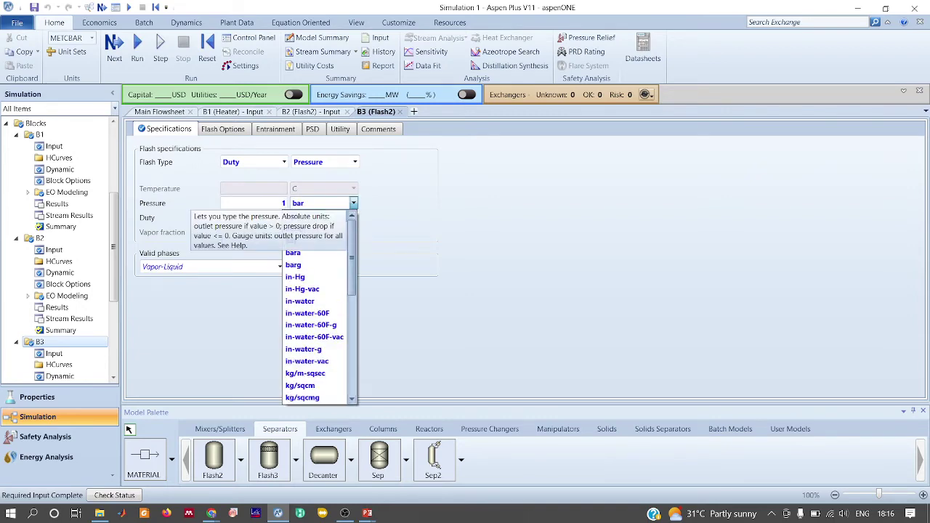
pyautogui.click(293, 216)
pyautogui.click(407, 233)
# Save the simulation as Q1 on the Desktop
pyautogui.hotkey('ctrl', 's')
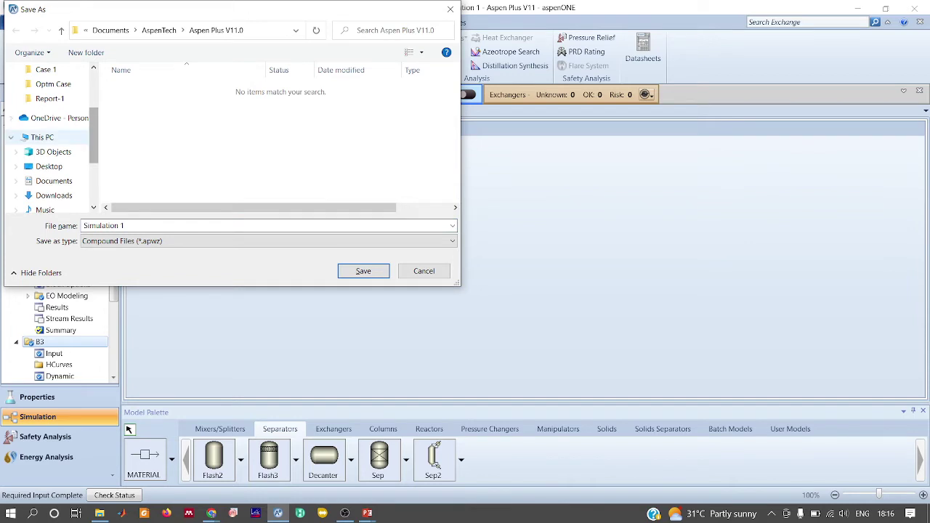
pyautogui.click(49, 166)
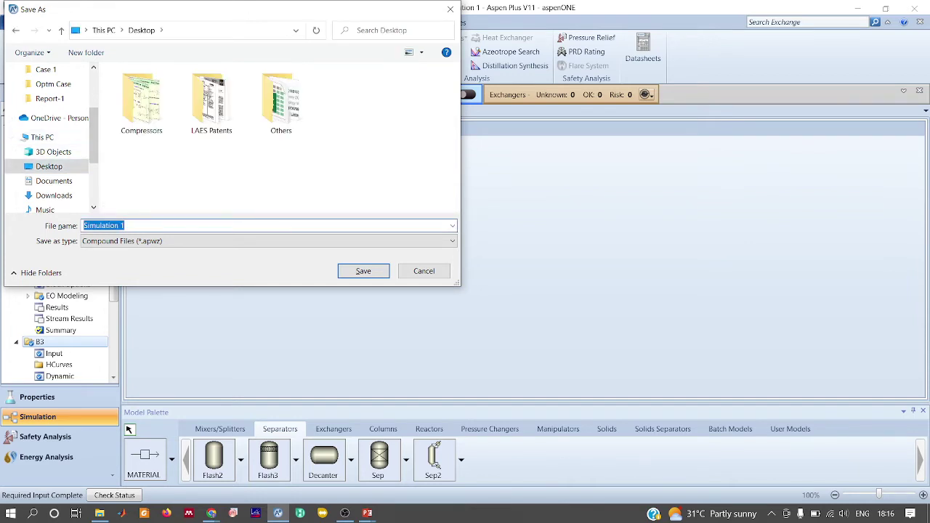
pyautogui.write('d')
pyautogui.press('Return')
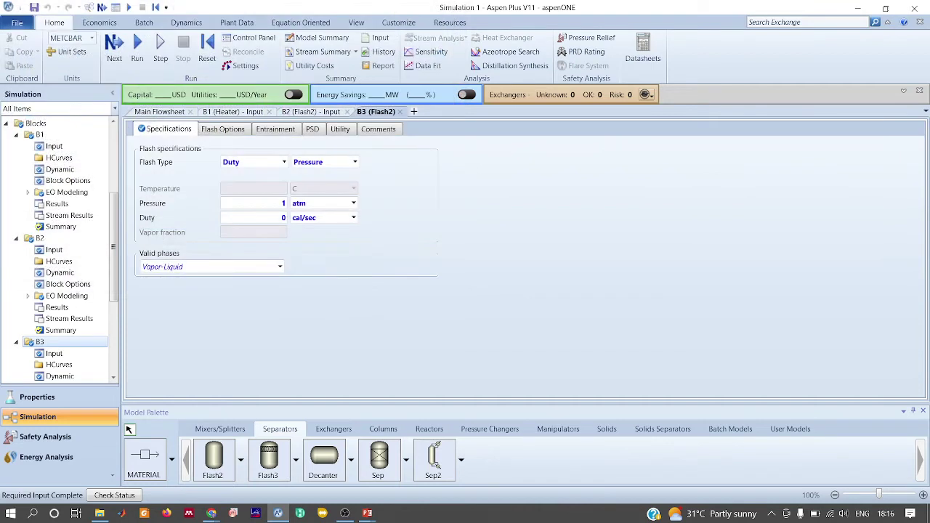
# Run the simulation from the main flowsheet and check the questions to answer on the tutorial slide
pyautogui.click(160, 111)
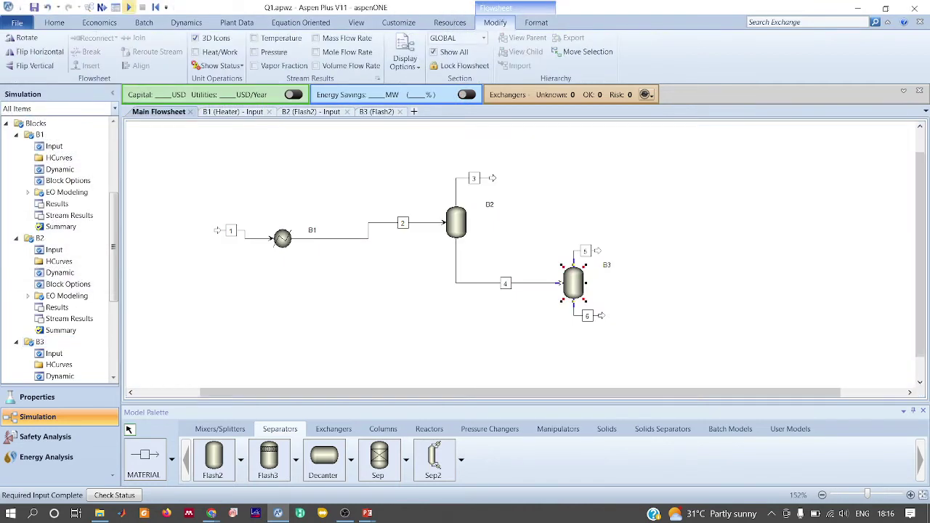
pyautogui.click(129, 7)
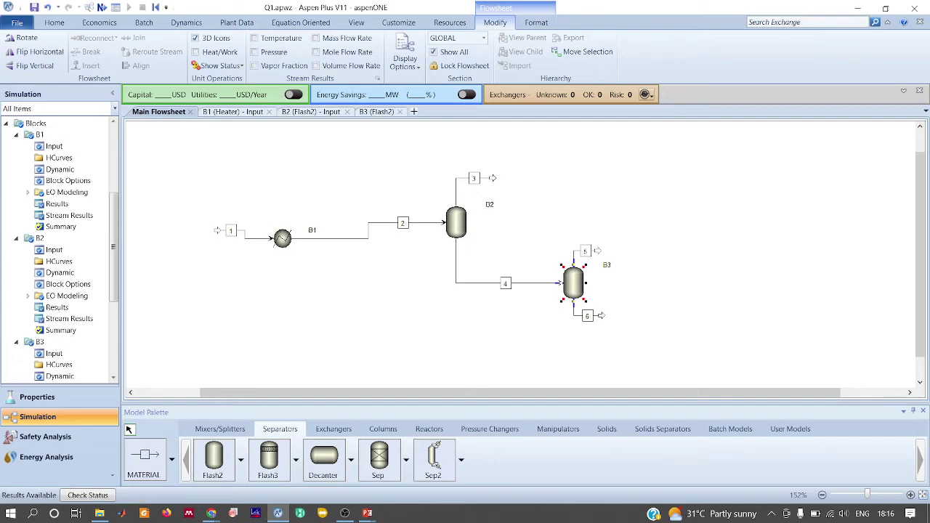
pyautogui.hotkey('alt', 'Tab')
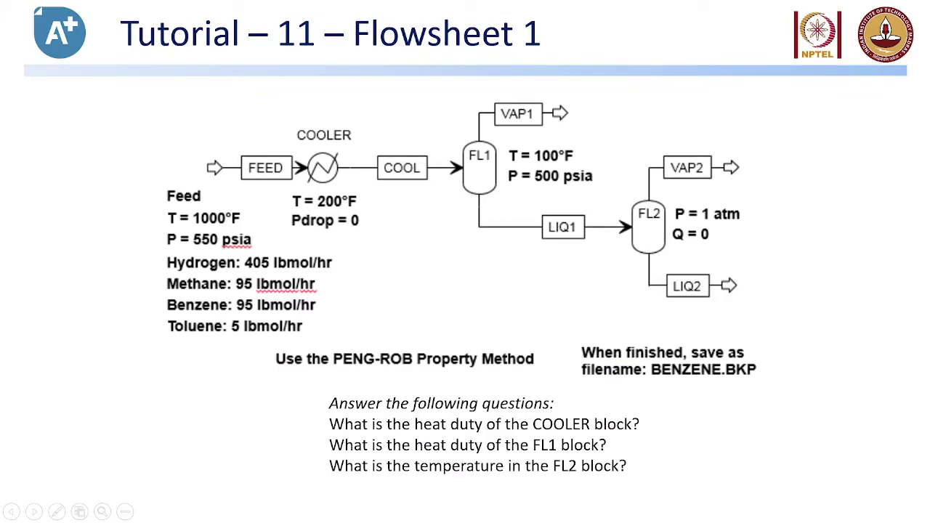
pyautogui.hotkey('alt', 'Tab')
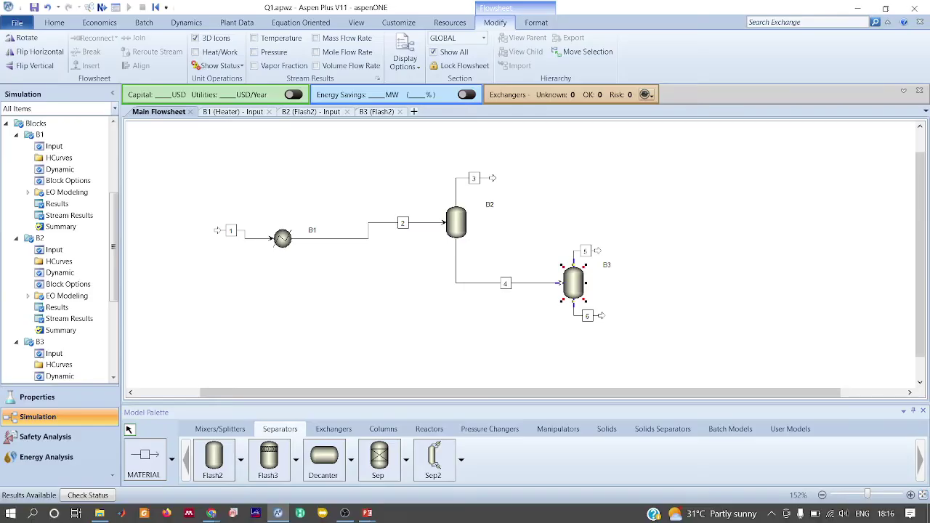
# Open the results of cooler B1 and display its heat duty in kW
pyautogui.doubleClick(283, 238)
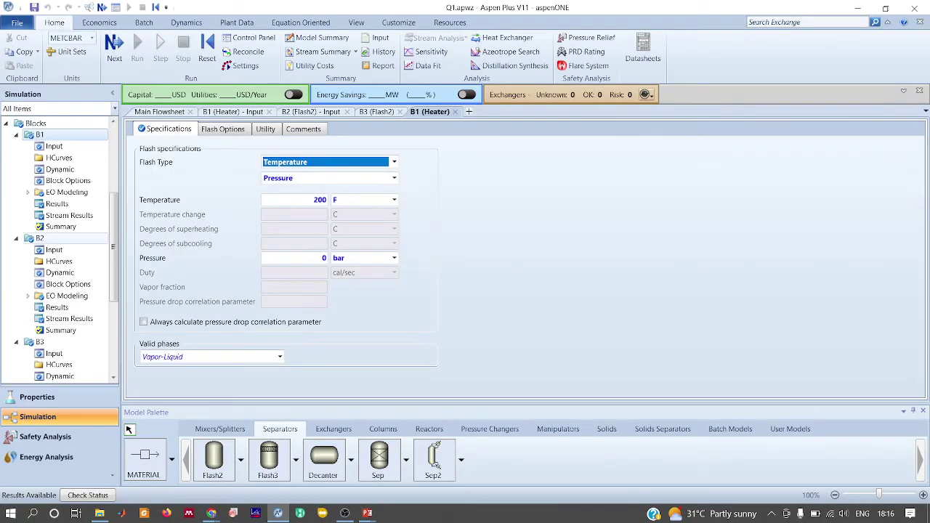
pyautogui.click(57, 204)
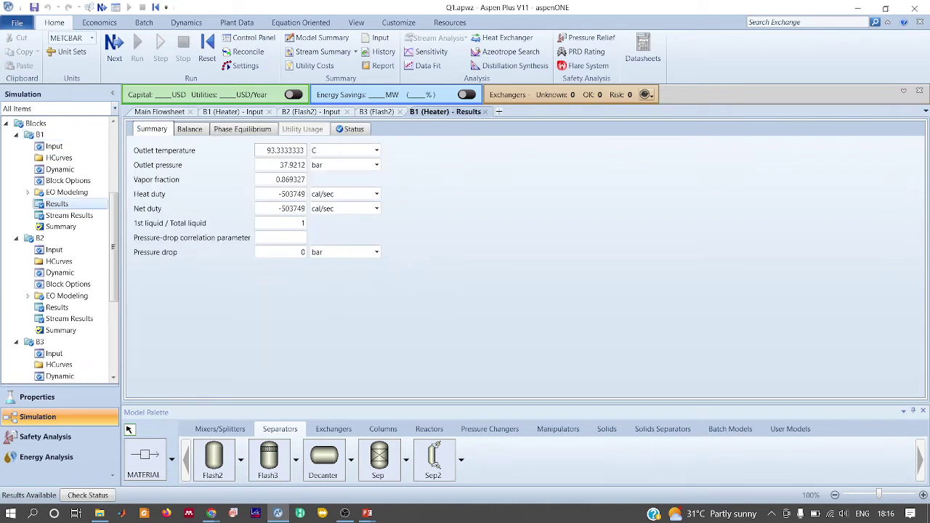
pyautogui.click(376, 194)
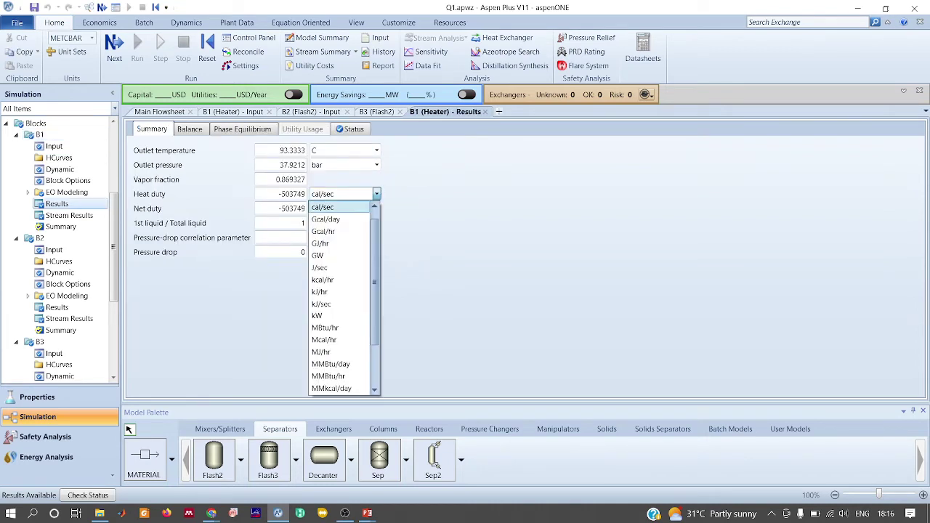
pyautogui.click(316, 316)
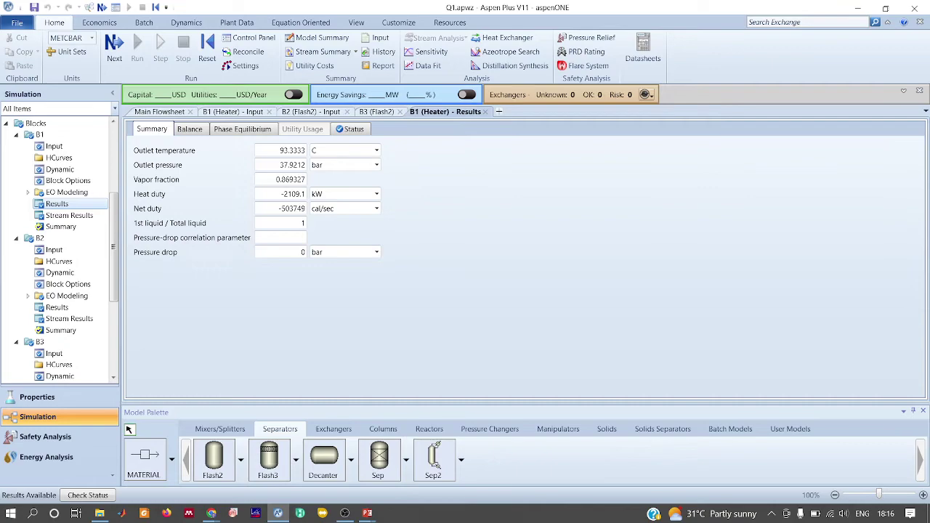
# Switch to Google Meet, open the in-call chat to read the participants' messages, and recheck the problem slide before returning to Aspen Plus
pyautogui.hotkey('alt', 'Tab')
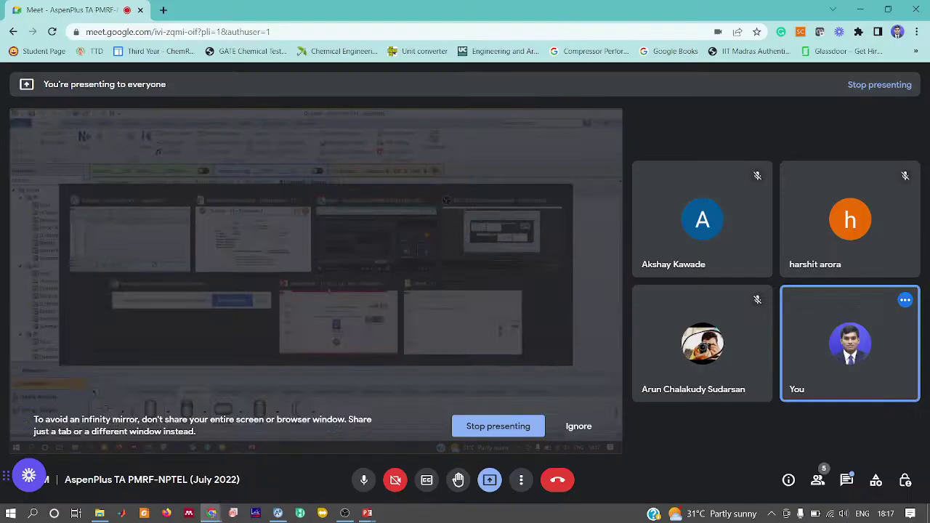
pyautogui.click(847, 479)
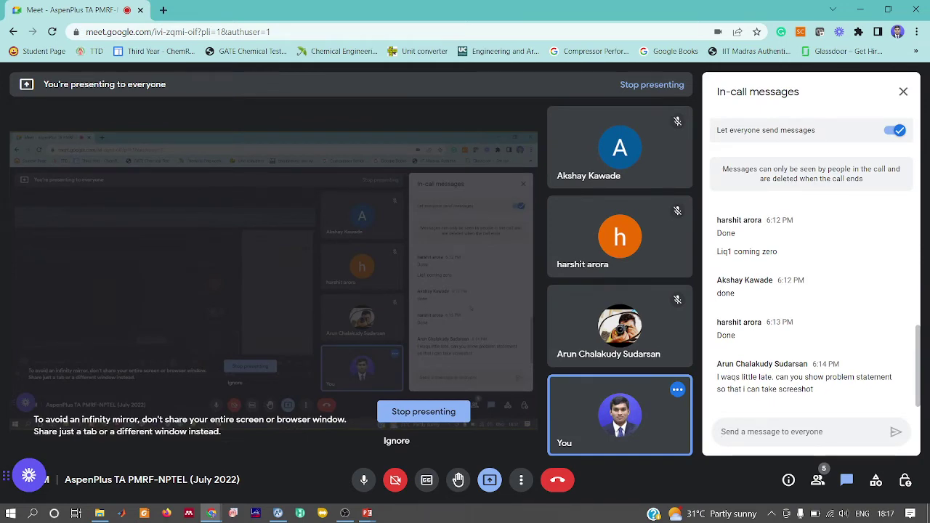
pyautogui.hotkey('alt', 'Tab')
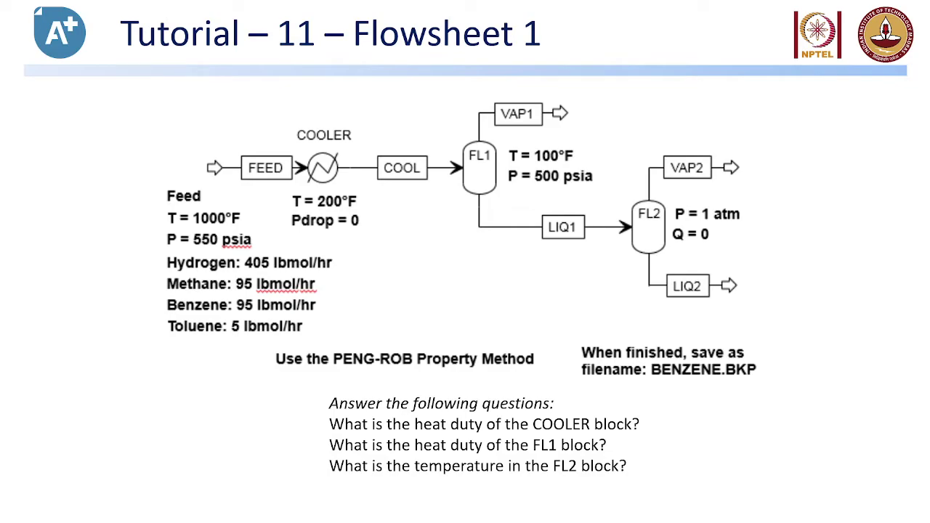
pyautogui.hotkey('alt', 'Tab')
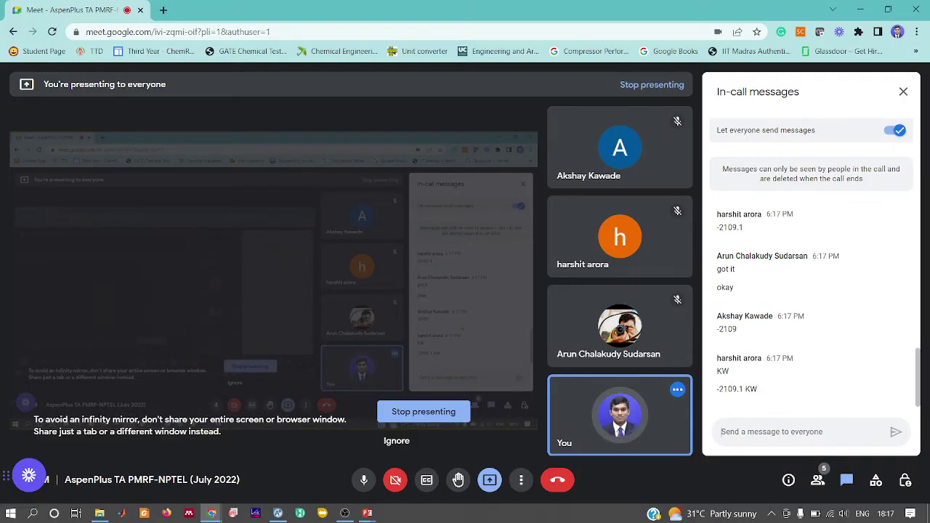
pyautogui.write('a')
pyautogui.hotkey('alt', 'Tab')
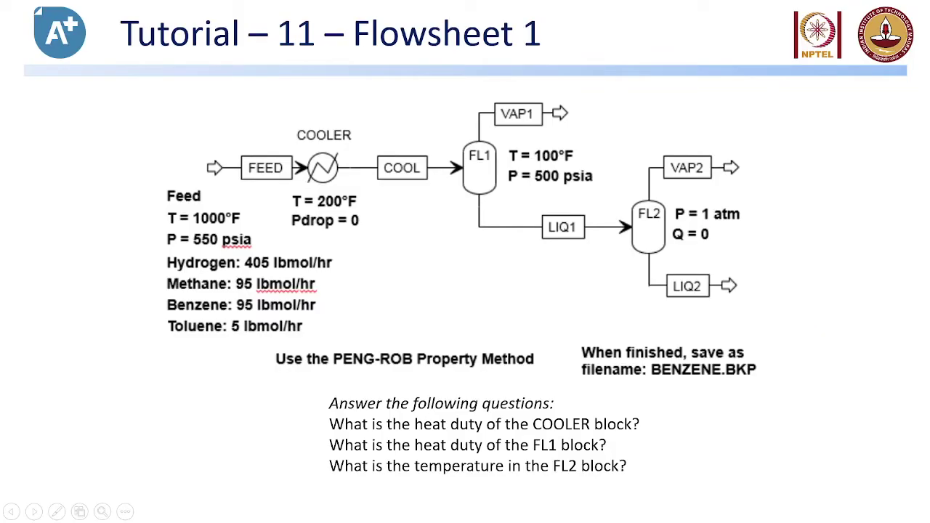
pyautogui.hotkey('alt', 'Tab')
pyautogui.press('Tab')
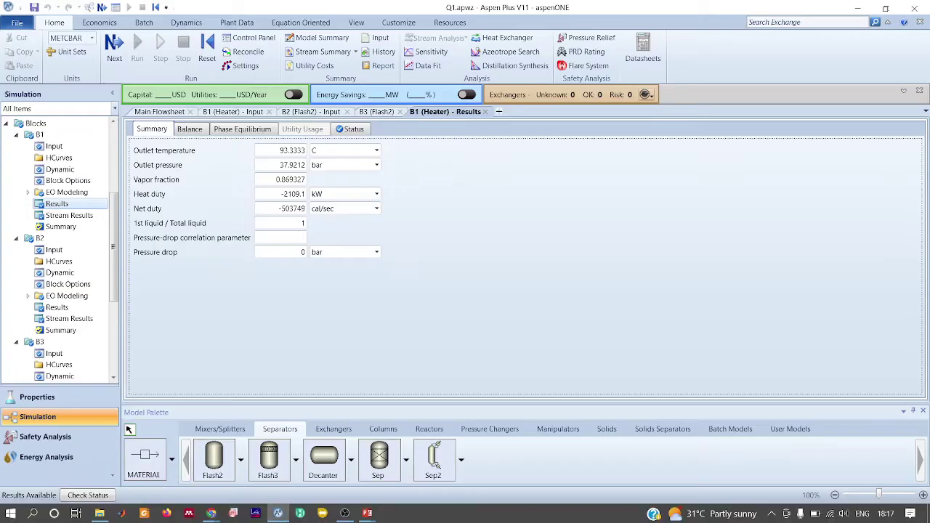
# Open the results of flash drum B2 from the main flowsheet and display its heat duty in kW
pyautogui.click(159, 112)
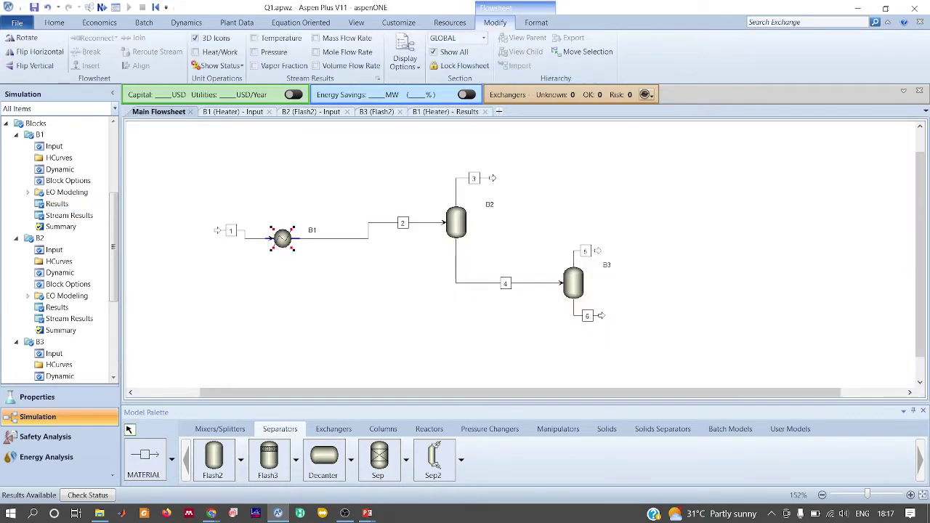
pyautogui.click(456, 222)
pyautogui.doubleClick(457, 222)
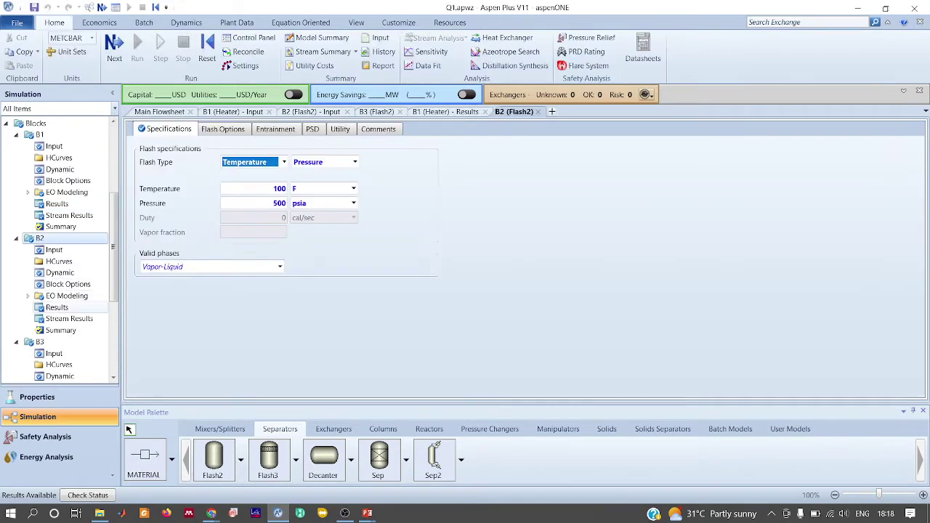
pyautogui.click(57, 307)
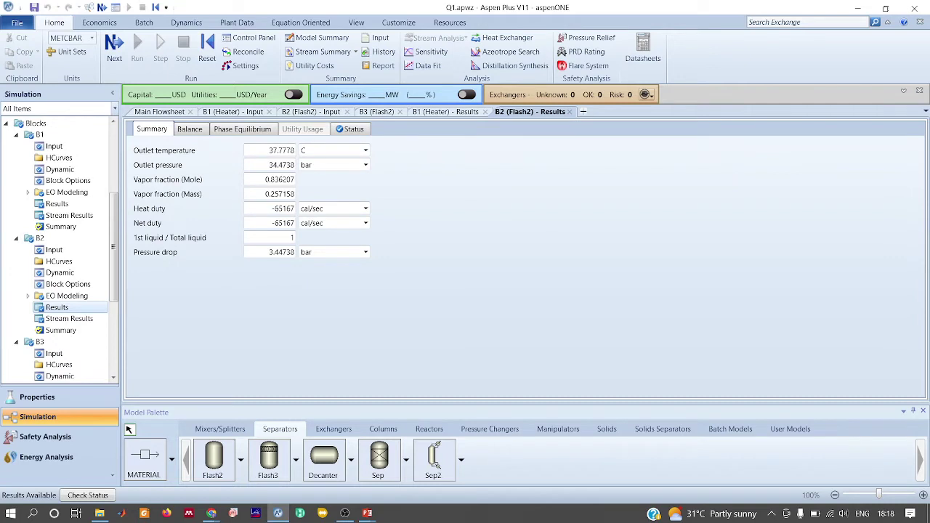
pyautogui.click(366, 209)
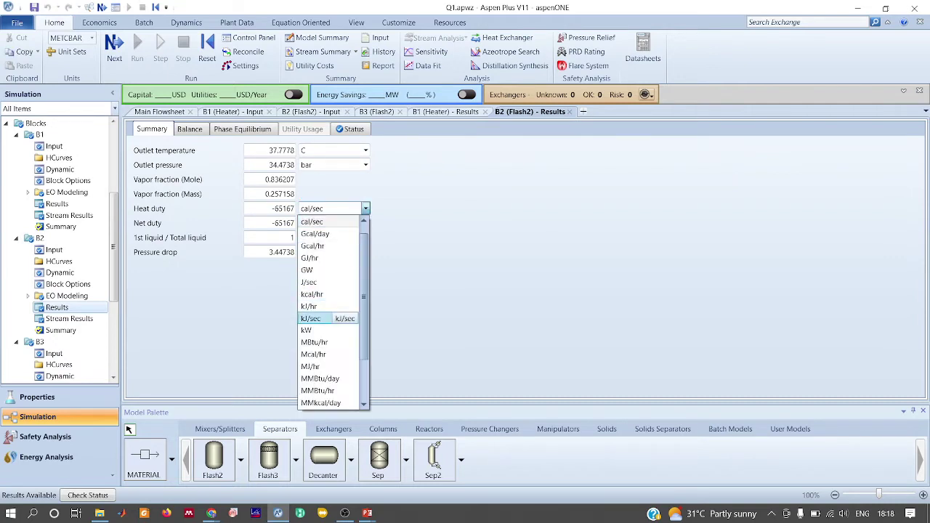
pyautogui.click(326, 331)
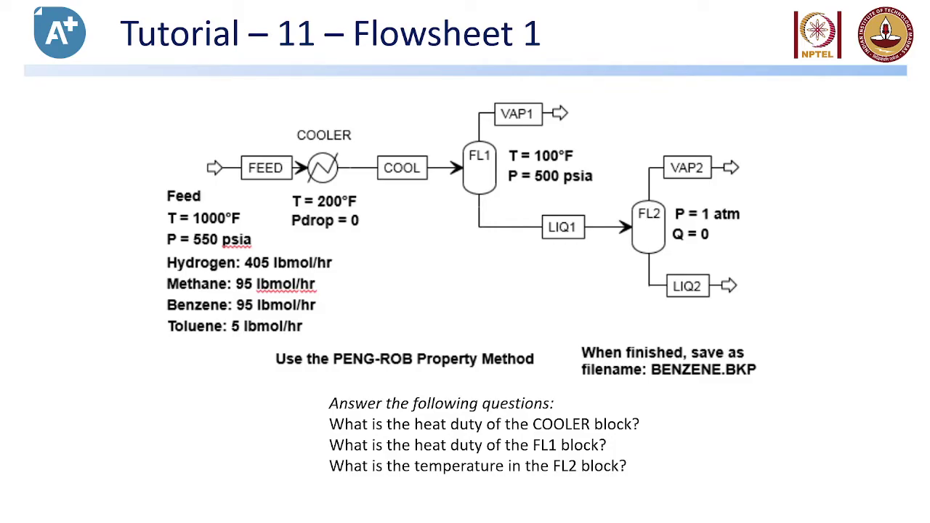
# Check the Google Meet chat for replies, review the remaining question on the tutorial slide, and return to Aspen Plus
pyautogui.hotkey('alt', 'Tab')
pyautogui.hotkey('alt', 'Tab')
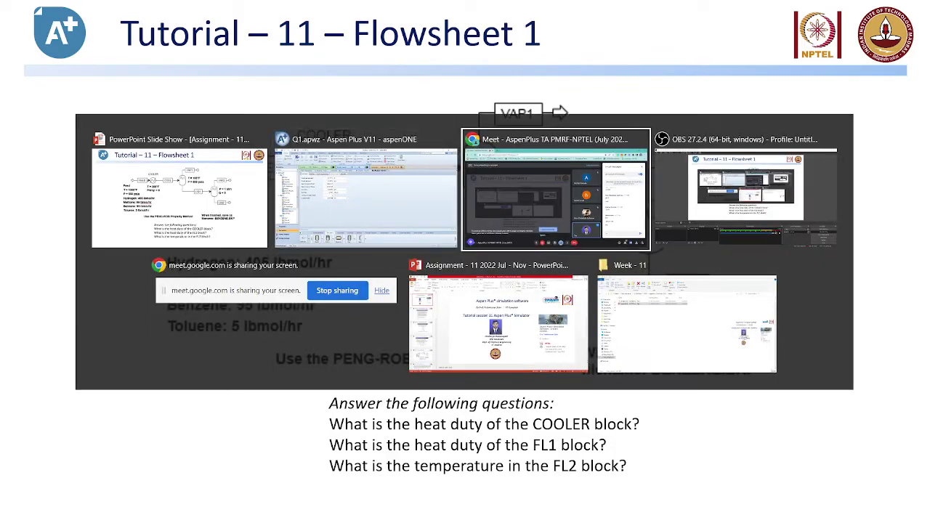
pyautogui.press('BackSpace')
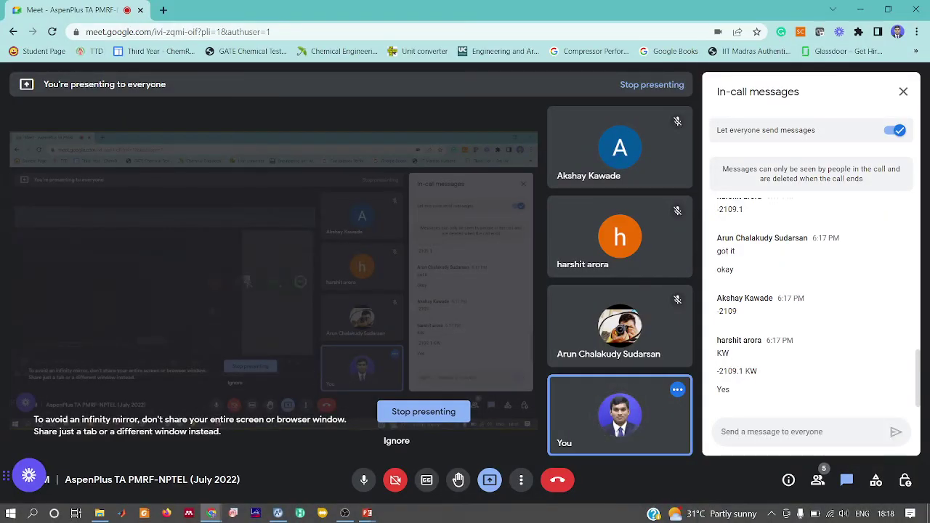
pyautogui.hotkey('alt', 'Tab')
pyautogui.hotkey('alt', 'Tab')
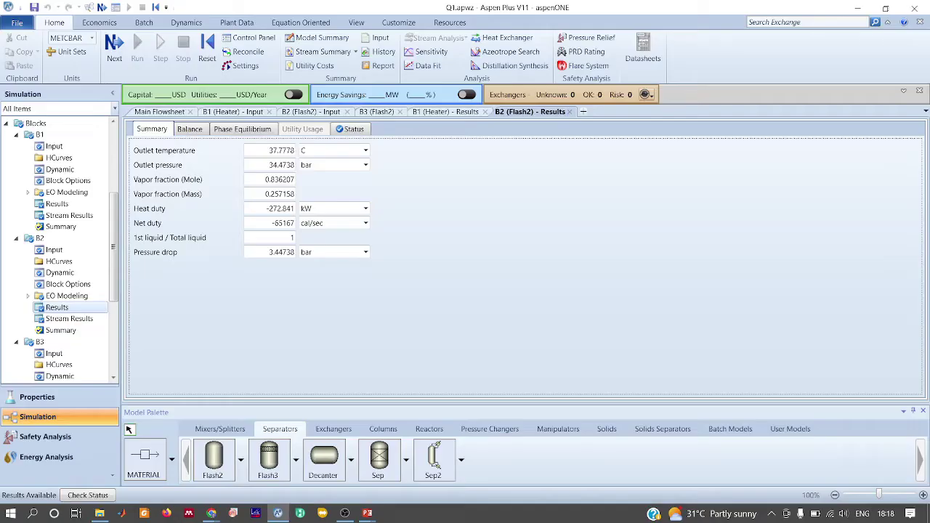
pyautogui.hotkey('alt', 'Tab')
pyautogui.hotkey('alt', 'Tab')
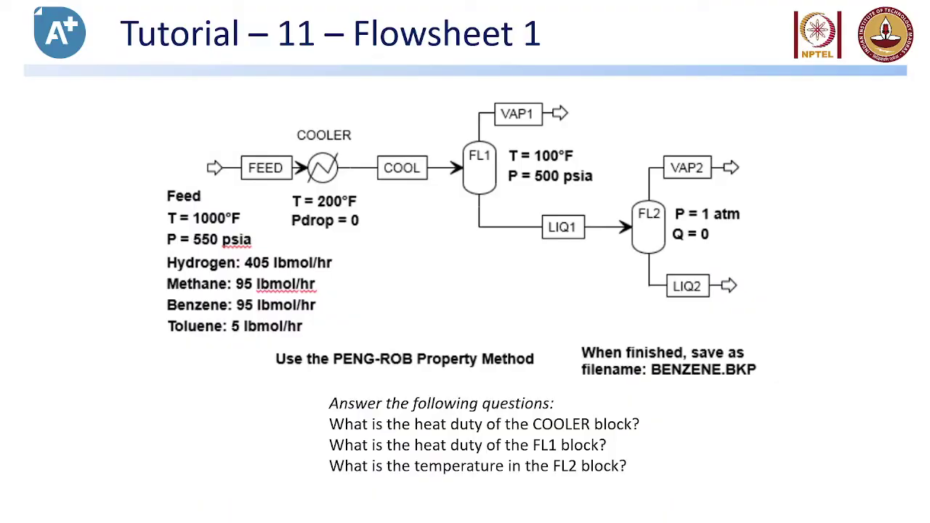
pyautogui.hotkey('alt', 'Tab')
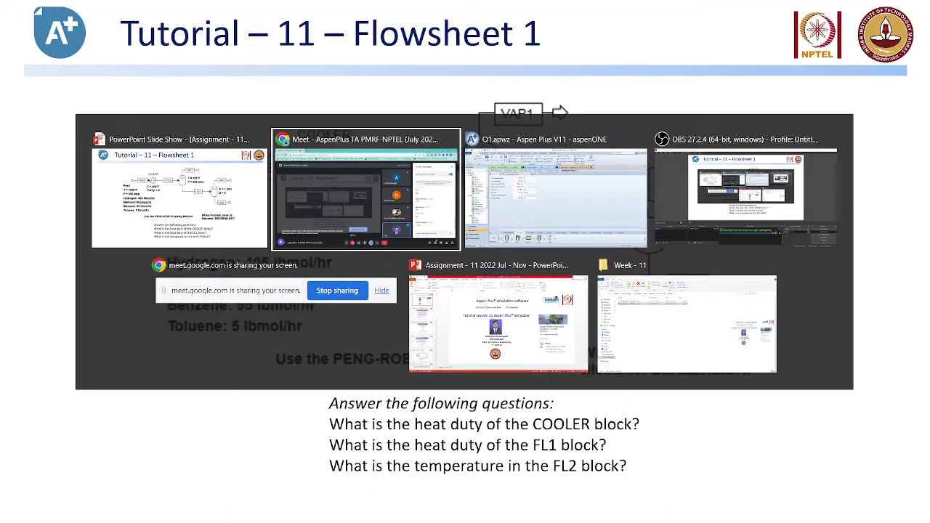
pyautogui.hotkey('alt', 'Tab')
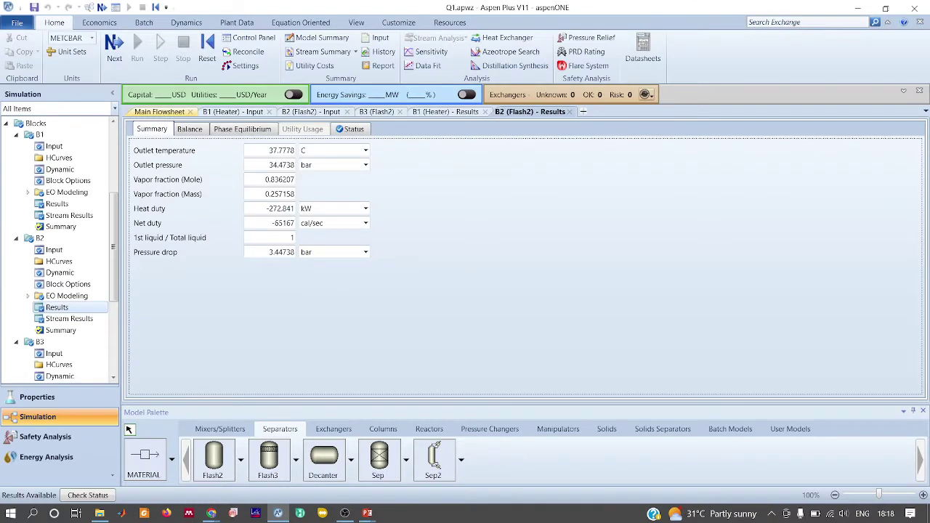
# Open the results of B3's vapor outlet stream 5 from the main flowsheet and display its temperature in F
pyautogui.hotkey('ctrl', 'Tab')
pyautogui.press('Escape')
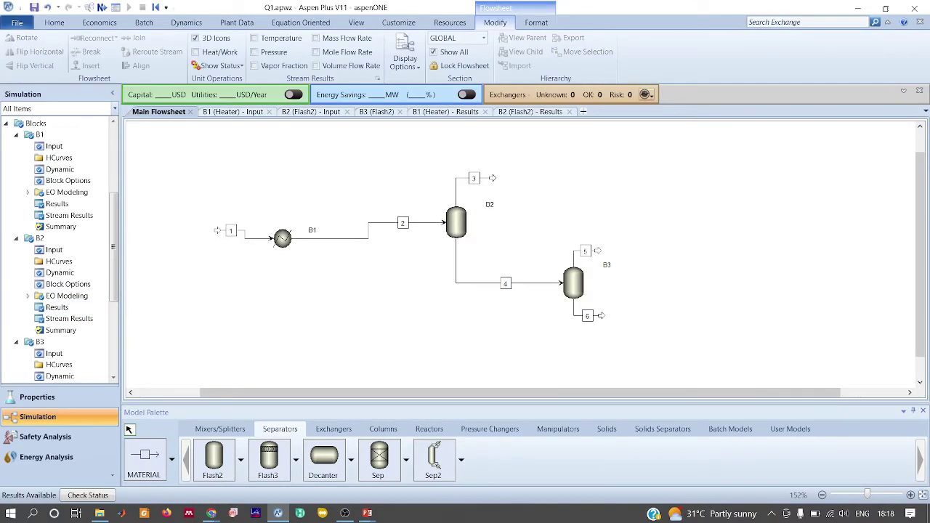
pyautogui.doubleClick(586, 250)
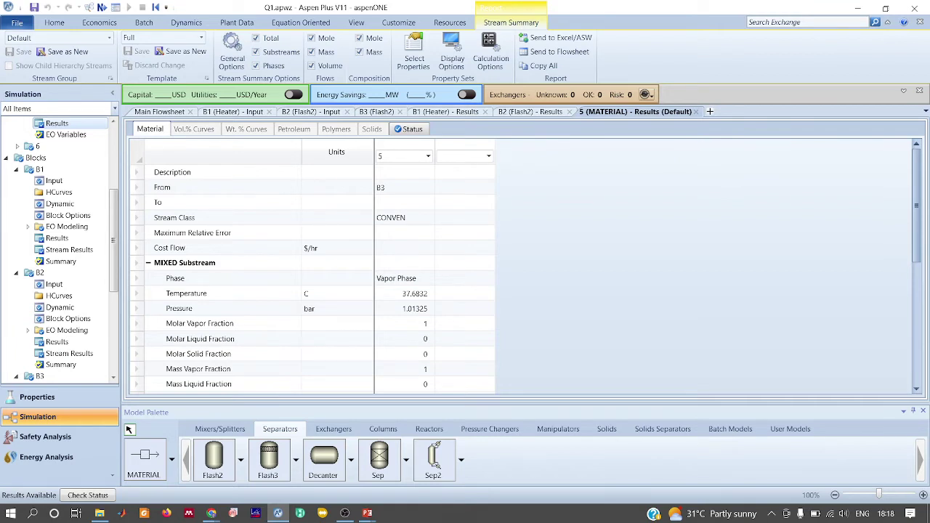
pyautogui.click(338, 294)
pyautogui.click(337, 318)
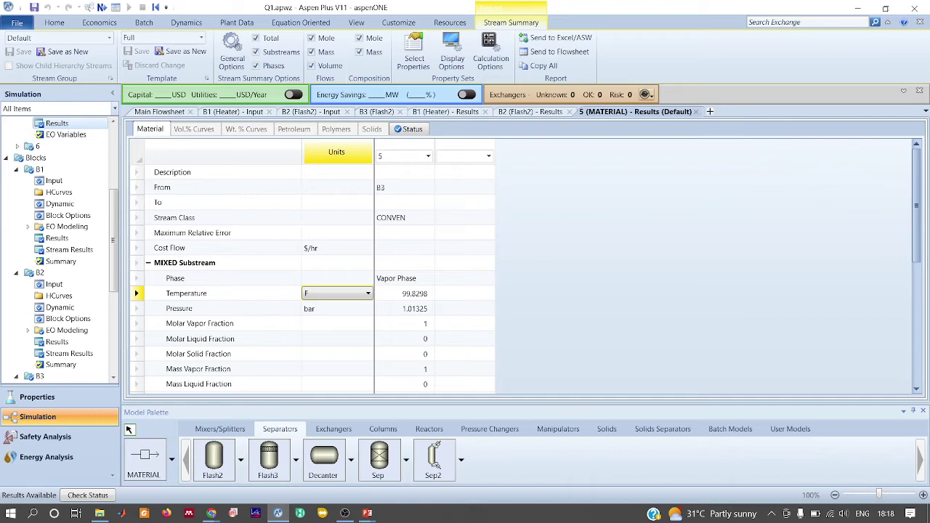
pyautogui.click(128, 430)
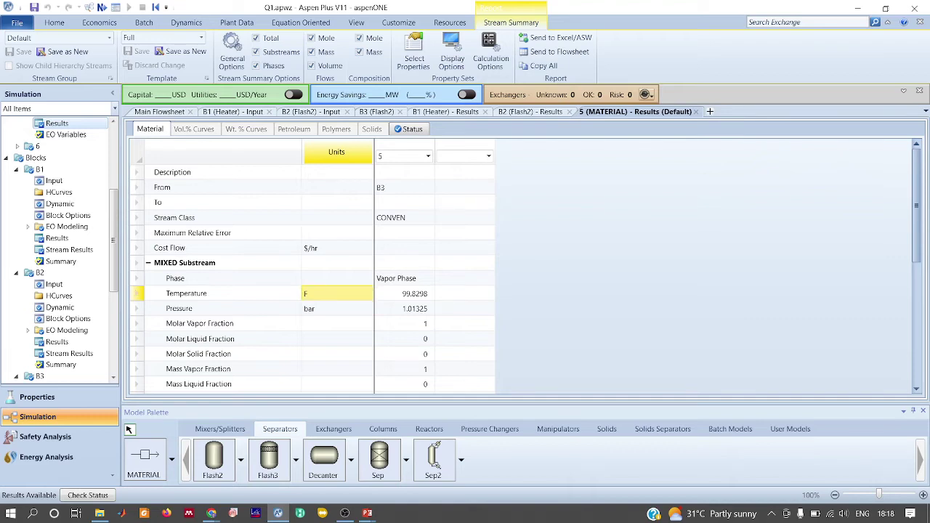
# Switch to the PowerPoint slide show and advance to the Tutorial 11 Flowsheet 2 problem
pyautogui.hotkey('alt', 'Tab')
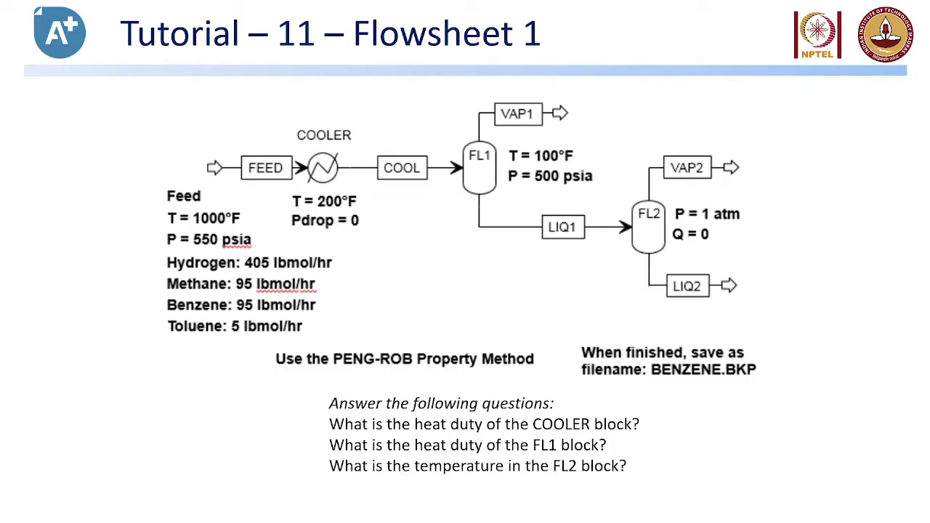
pyautogui.press('Right')
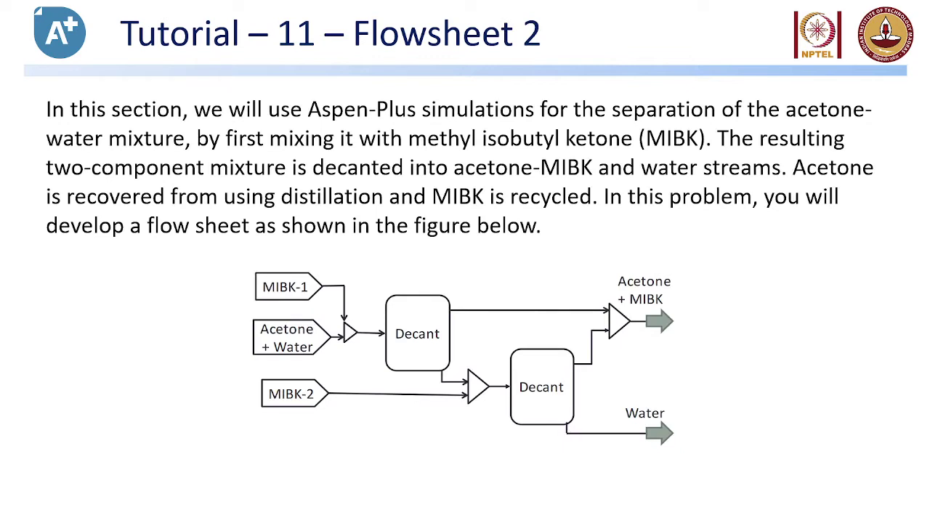